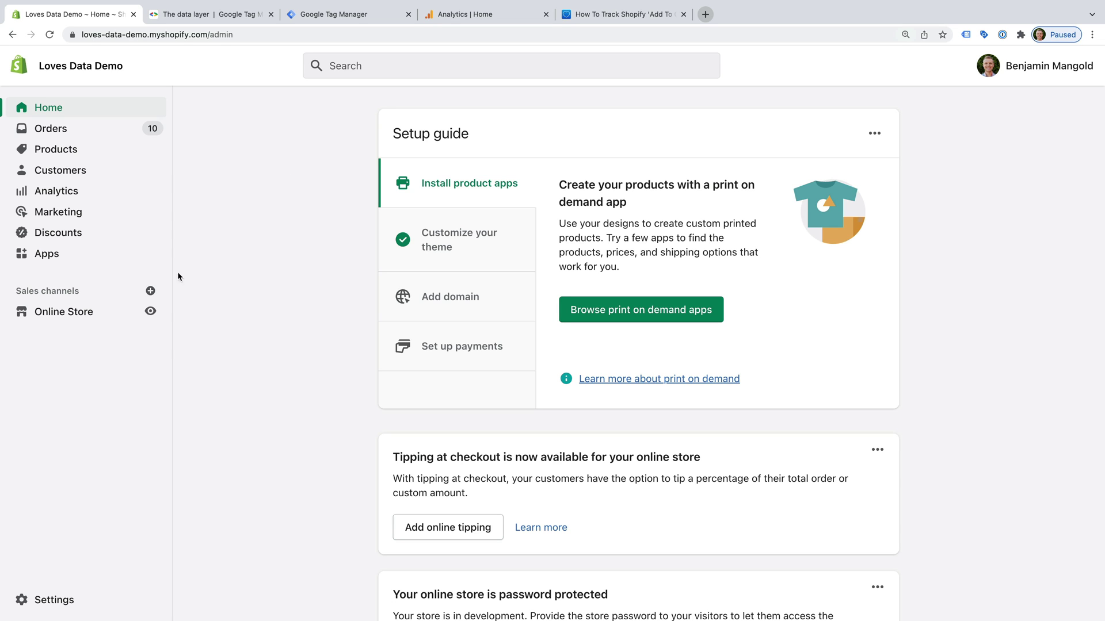
- Open the code of the online store's current Debut theme and show the theme.liquid layout file
click(99, 312)
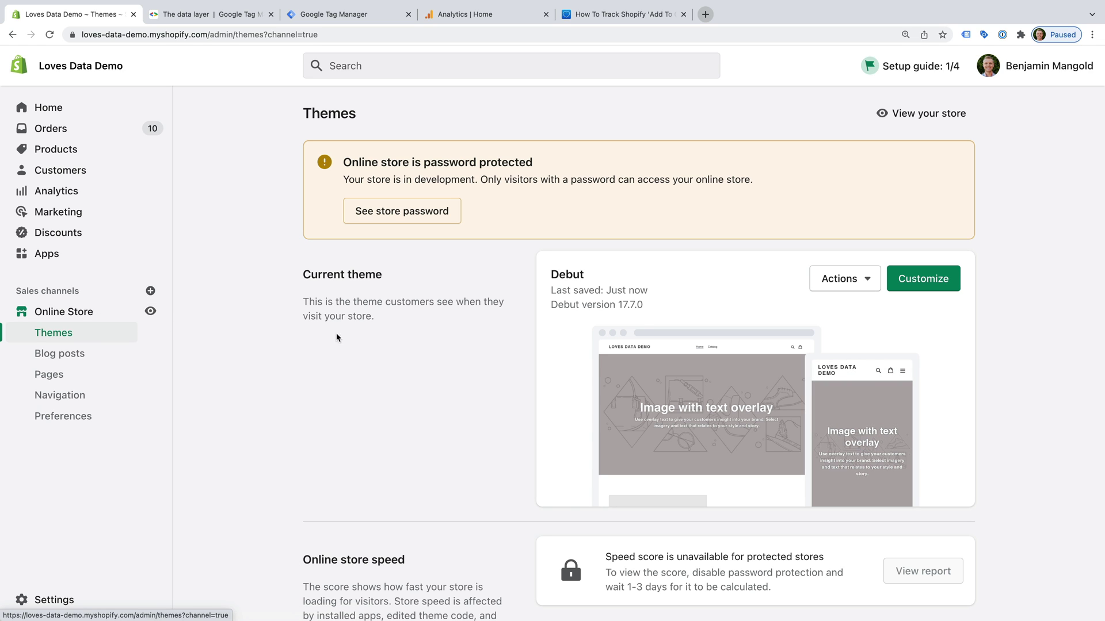
click(863, 288)
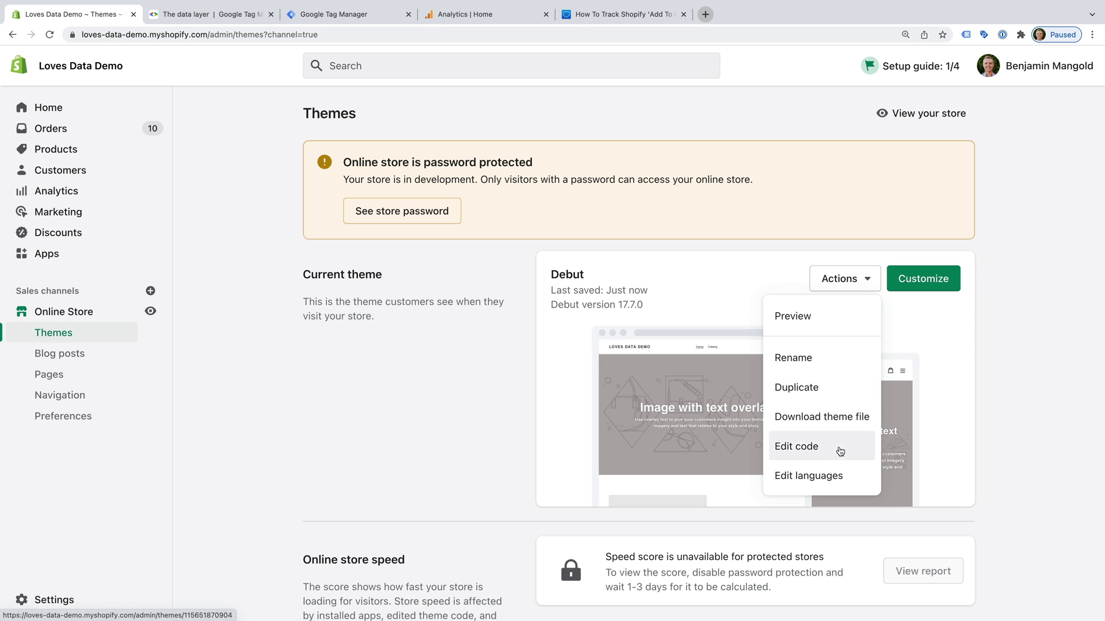
click(839, 449)
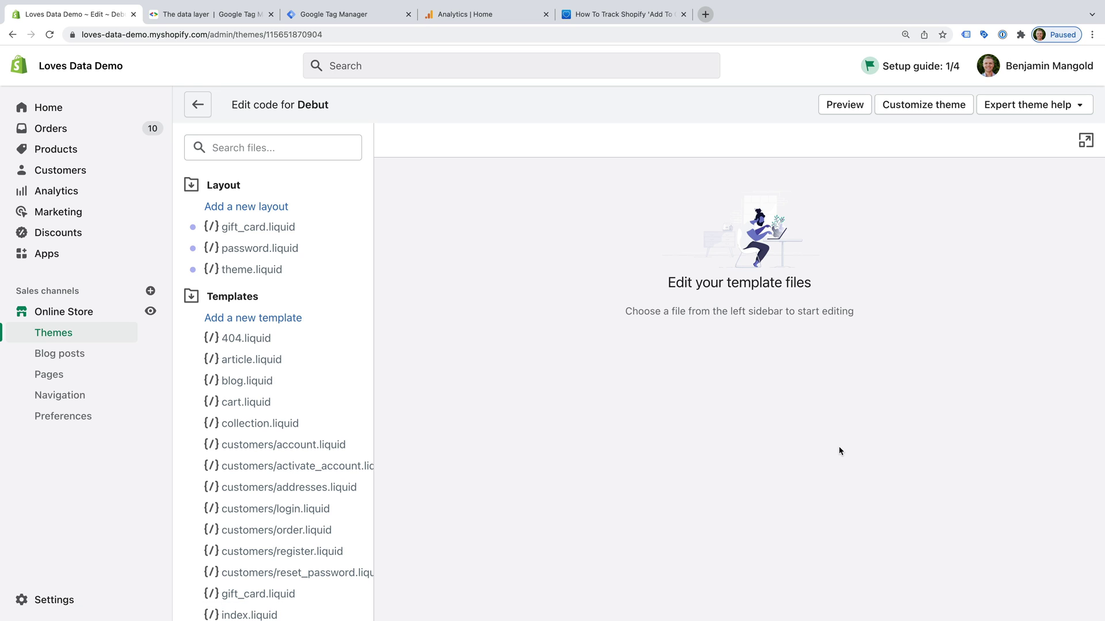
click(244, 272)
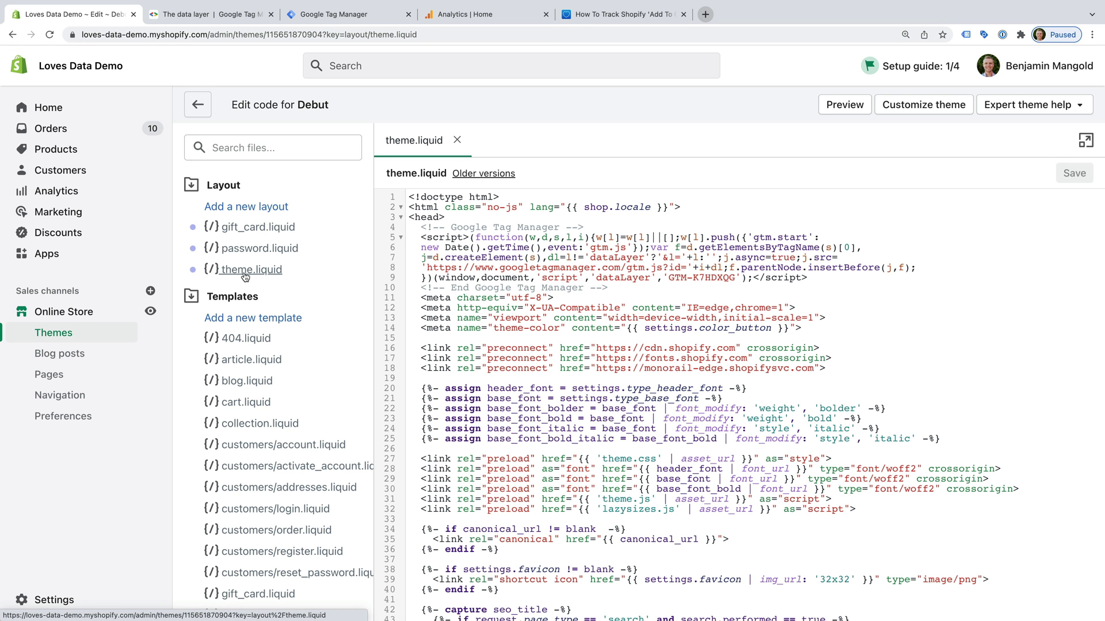
- Search theme.liquid for "gtm.js" and highlight the whole Google Tag Manager snippet in the head
key(super+f)
text(g)
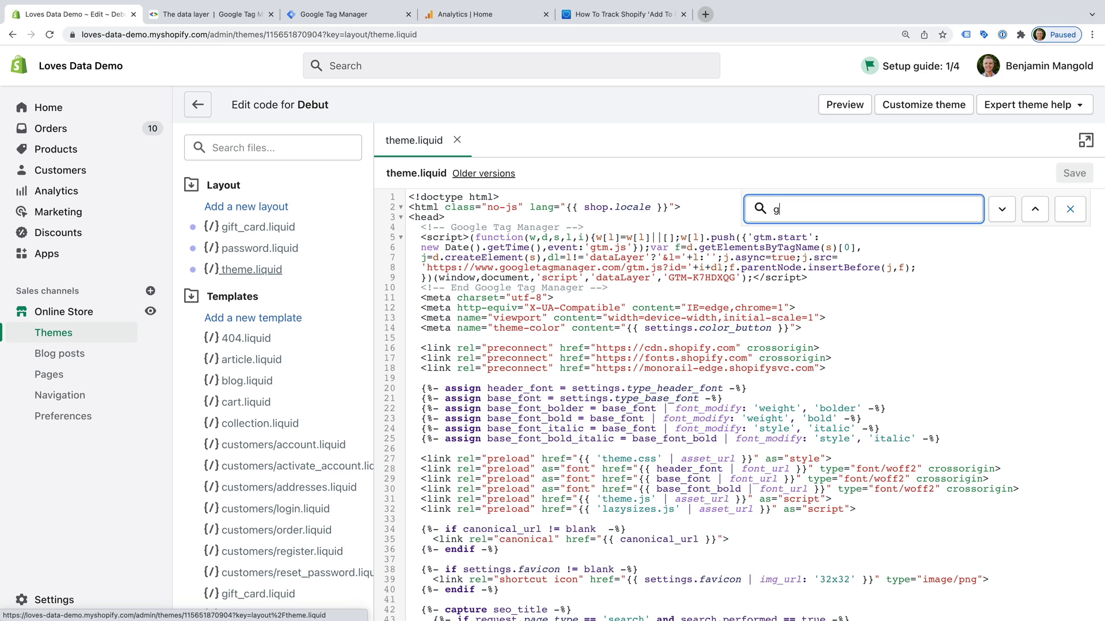
text(tm.js)
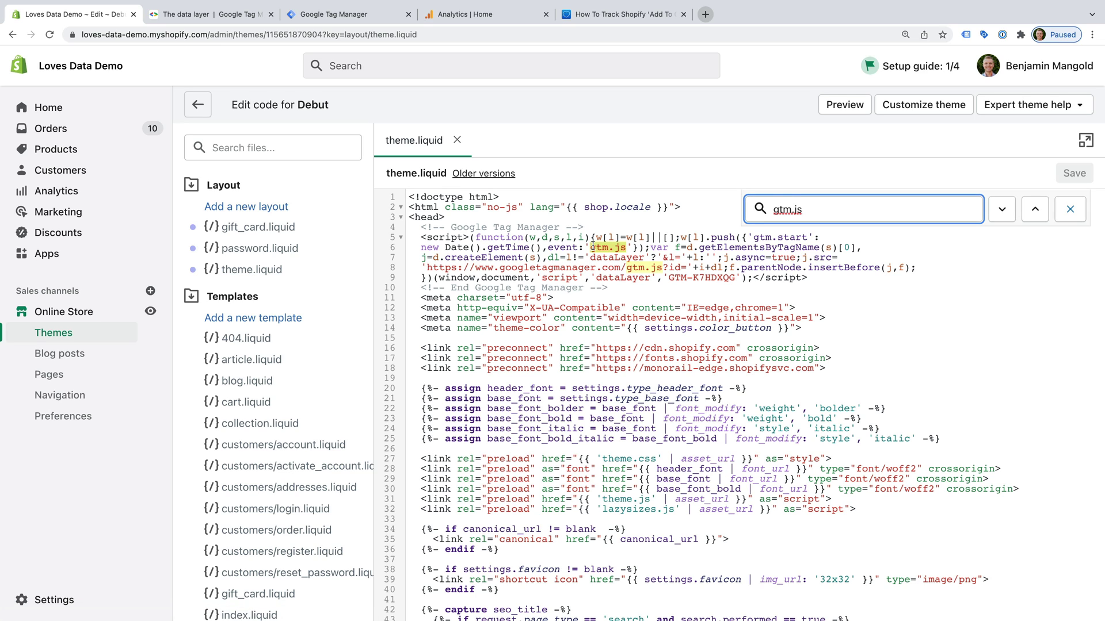
drag(420, 227, 616, 292)
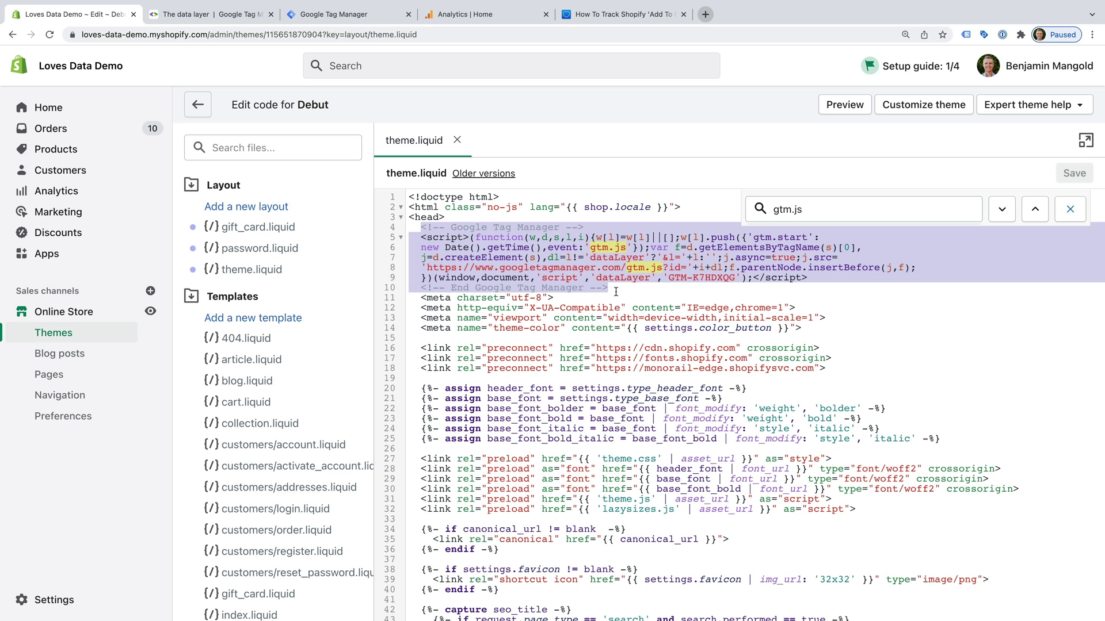
click(1069, 209)
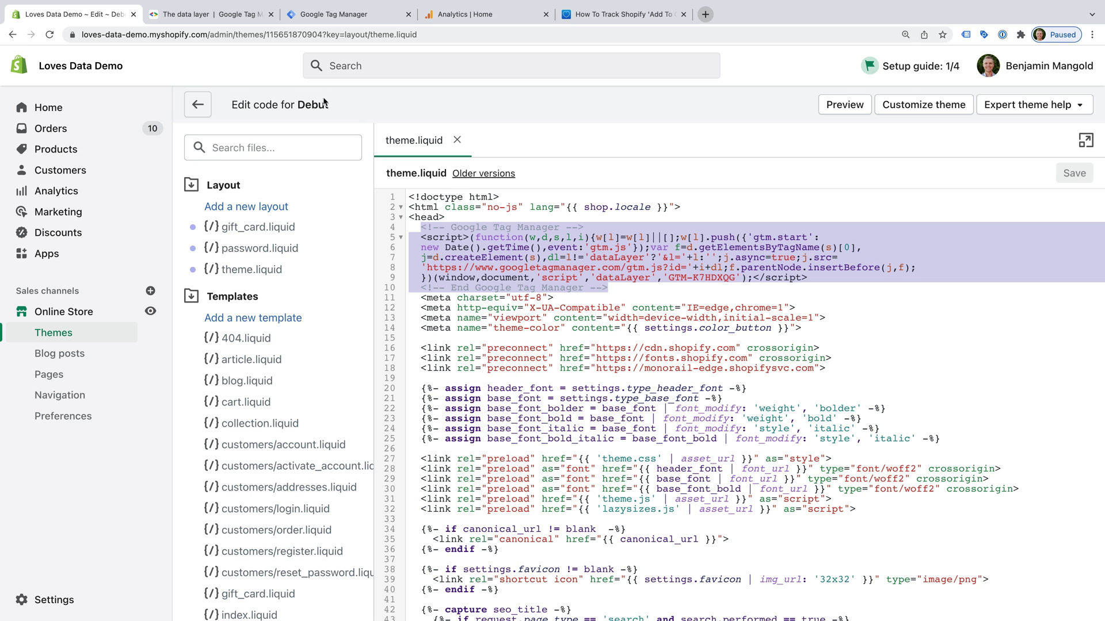
- Copy the window.dataLayer script block from the Installation section of Google's data layer documentation
click(223, 18)
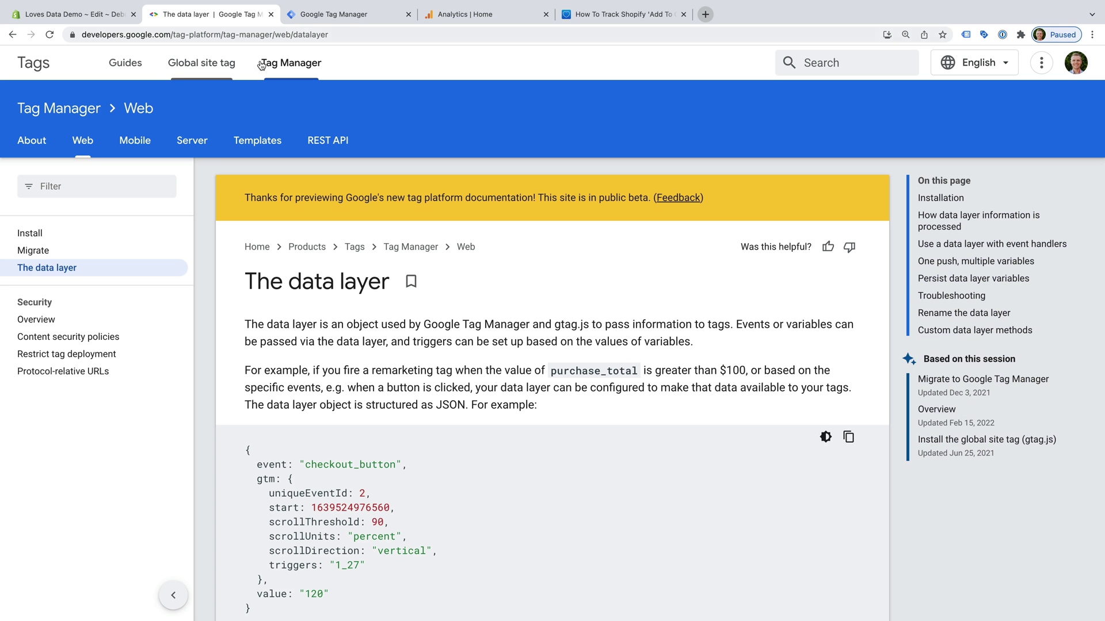
scroll(411, 263, down, 4)
scroll(411, 263, down, 5)
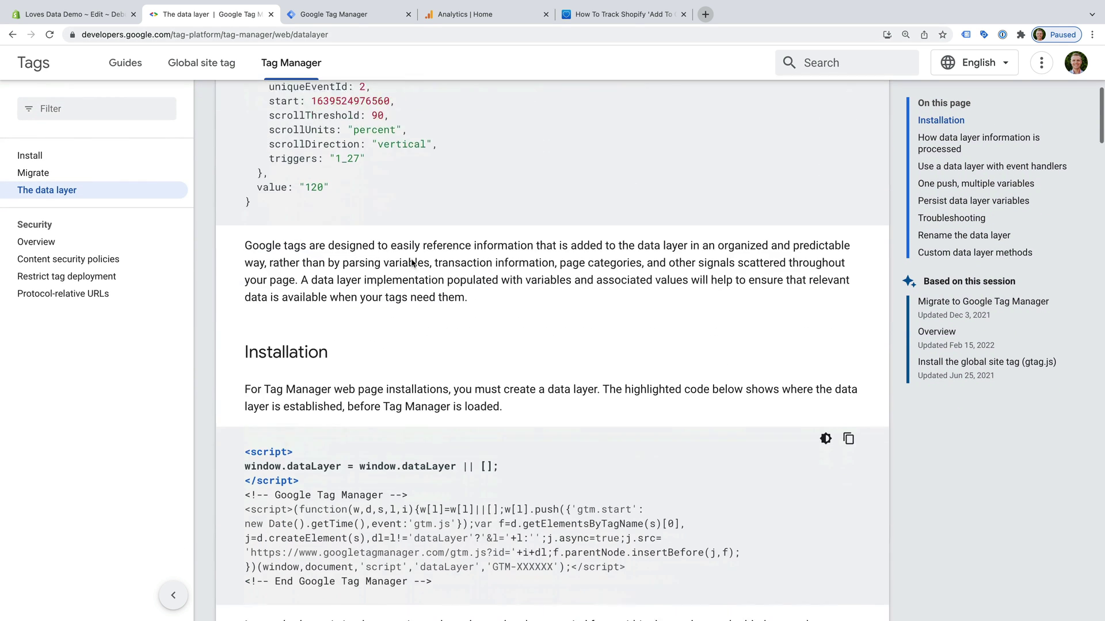
drag(246, 310, 302, 338)
key(super+c)
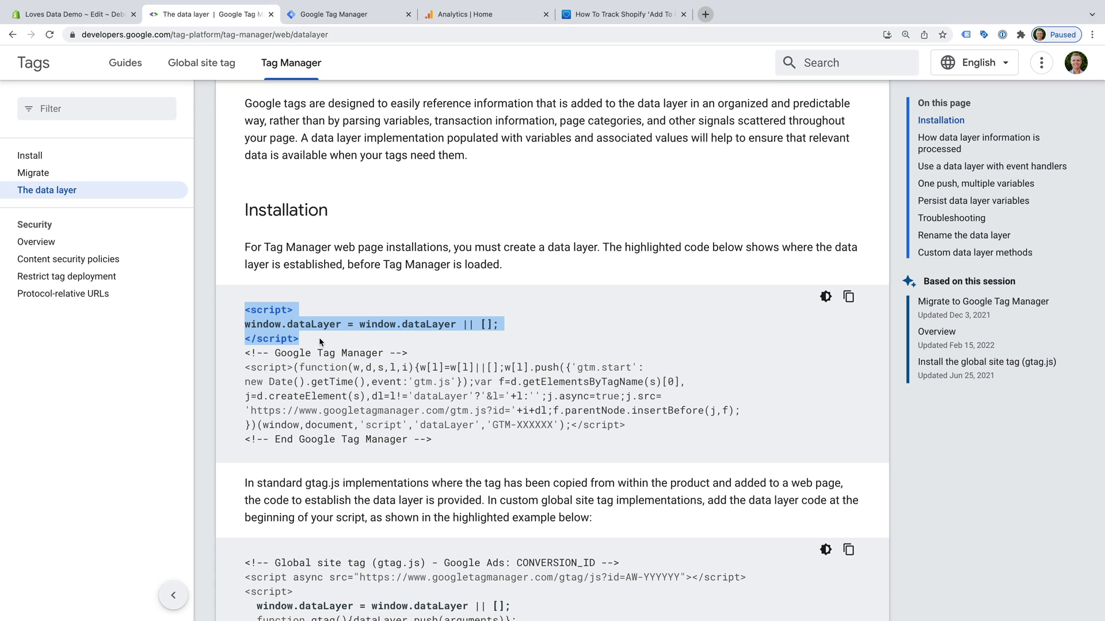
- Back in Shopify's theme.liquid, paste the data layer script directly below the opening Google Tag Manager comment and save the file
click(101, 17)
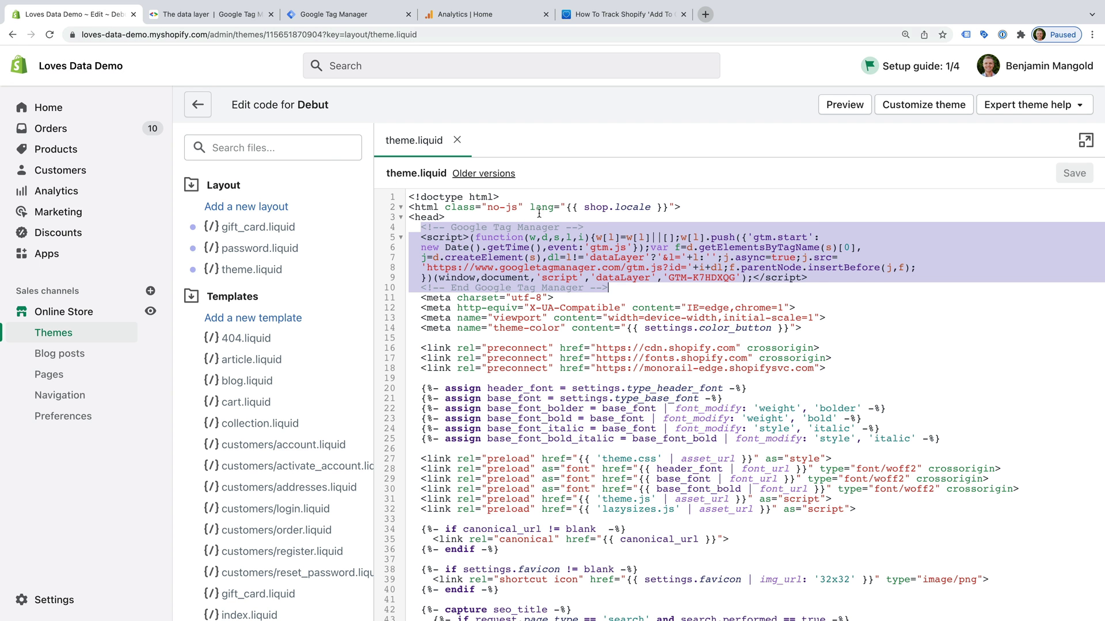
click(589, 226)
key(Return)
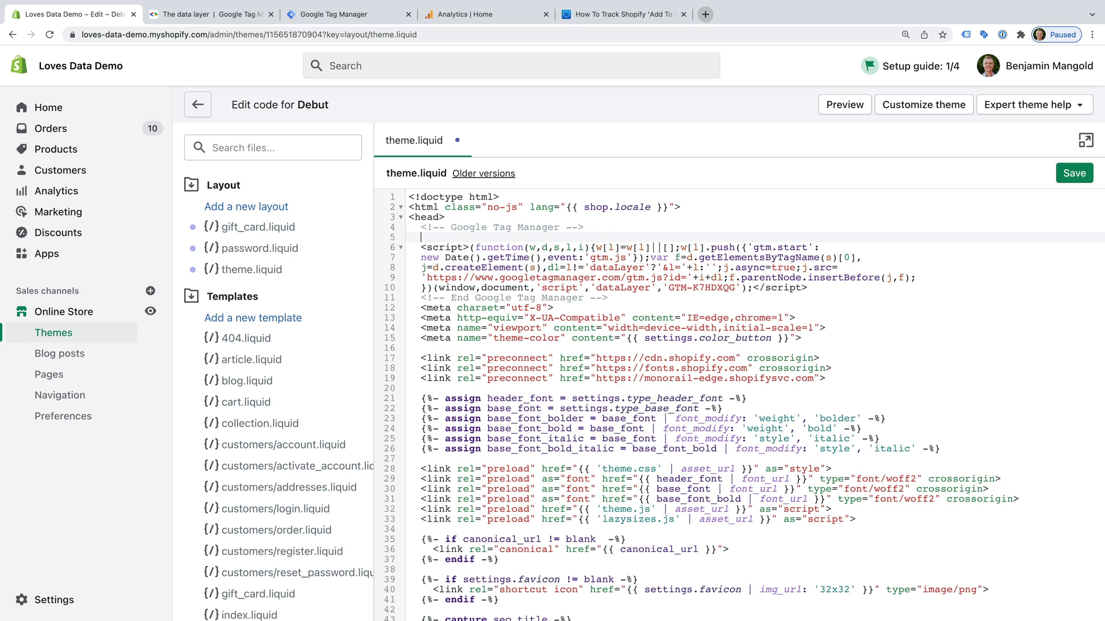
key(super+v)
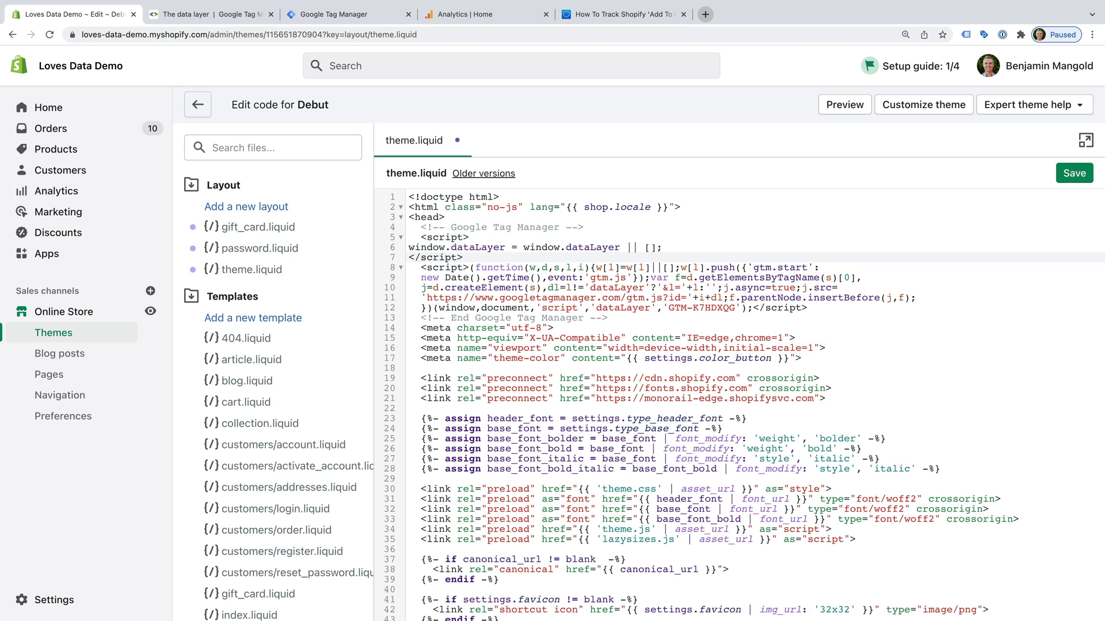
click(1075, 176)
- In the Loves Data blog post on Shopify add-to-cart tracking, copy the complete onclick dataLayer.push code block
click(636, 16)
scroll(551, 164, down, 3)
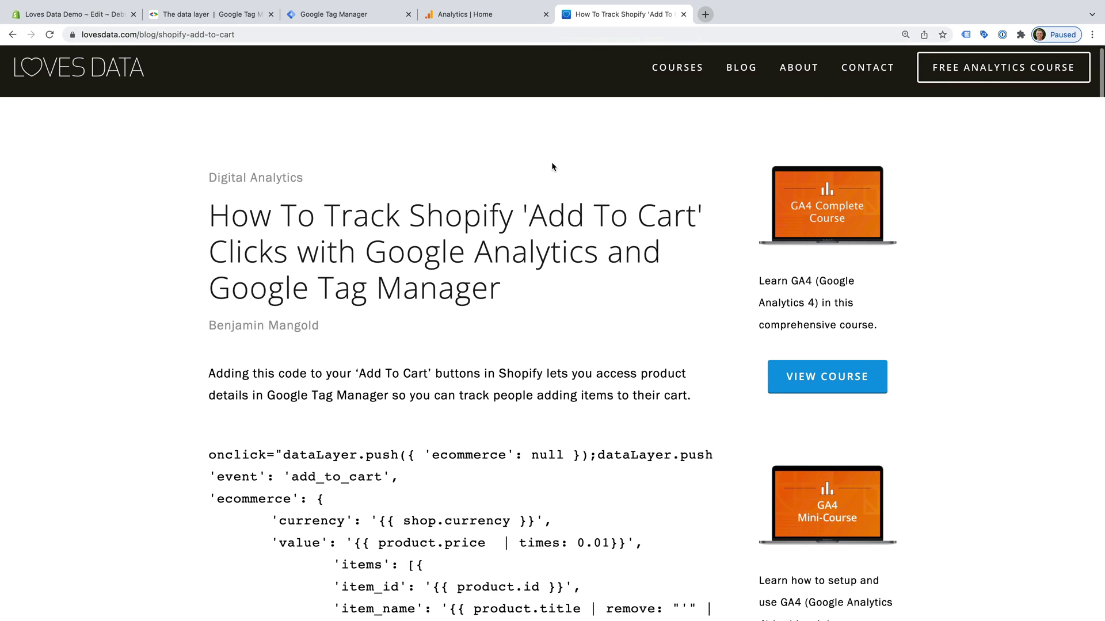
scroll(551, 167, down, 2)
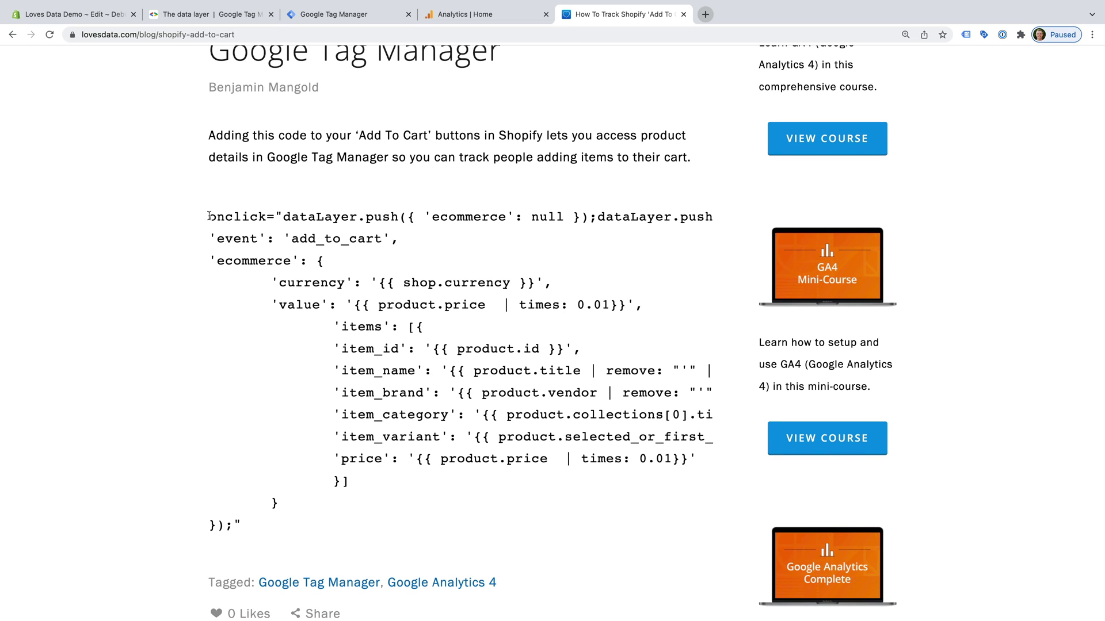
drag(209, 216, 271, 527)
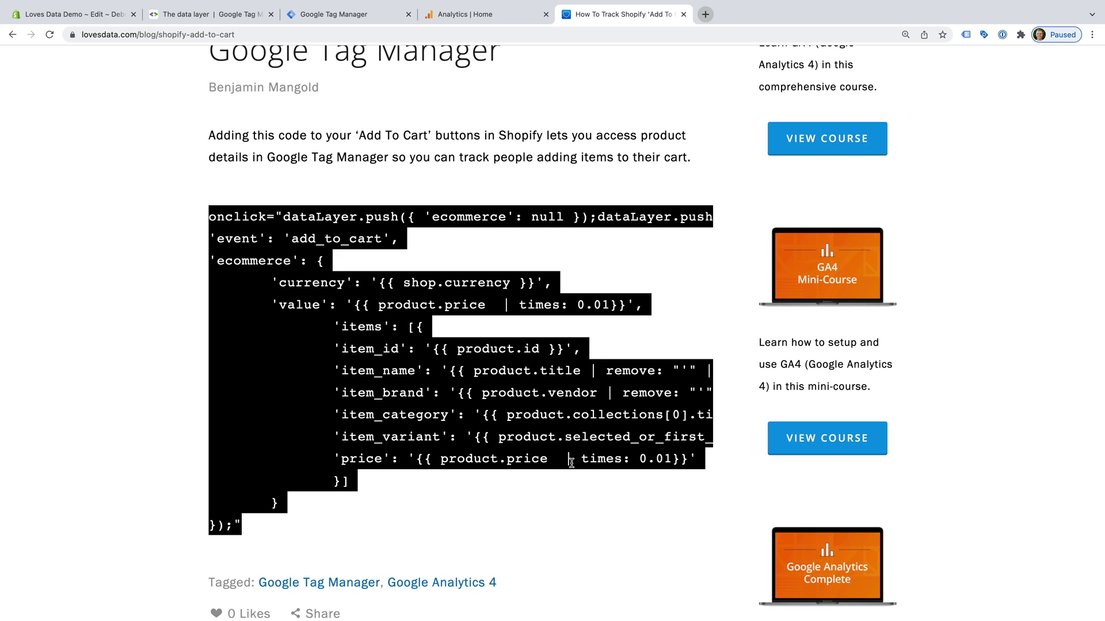
- Return to the Shopify theme code and open product-template.liquid from the Sections folder
click(99, 17)
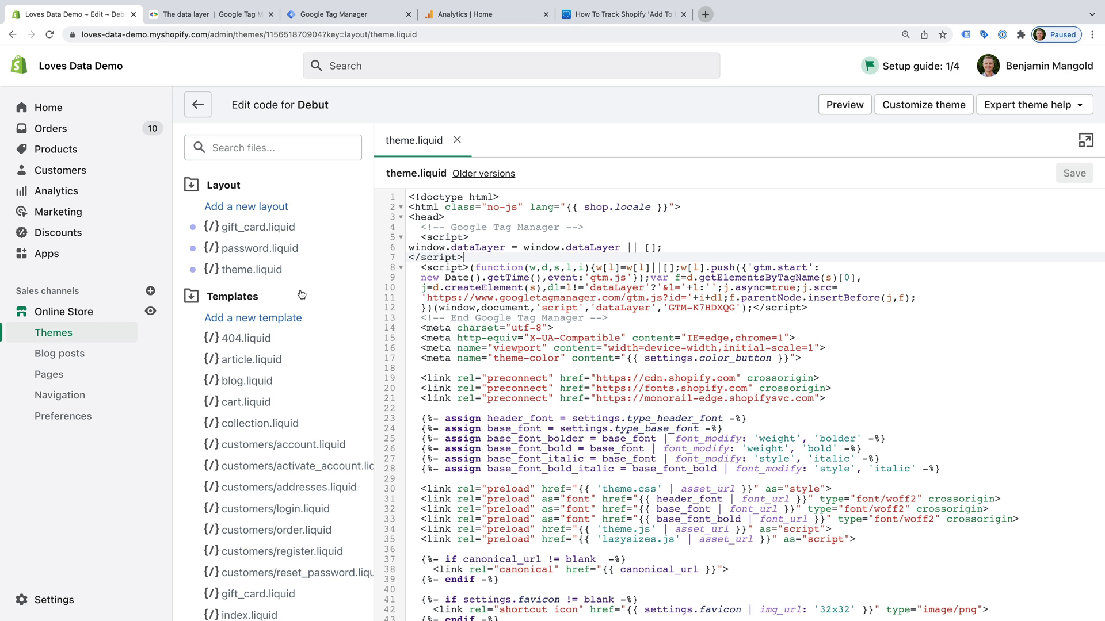
scroll(302, 294, down, 2)
scroll(302, 295, down, 4)
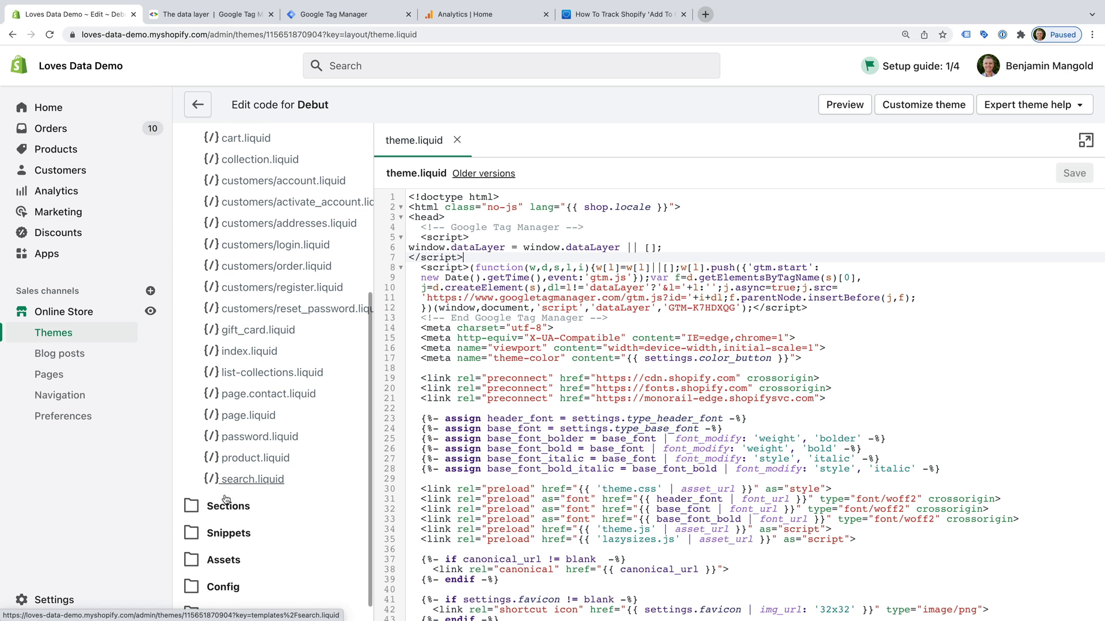
click(256, 513)
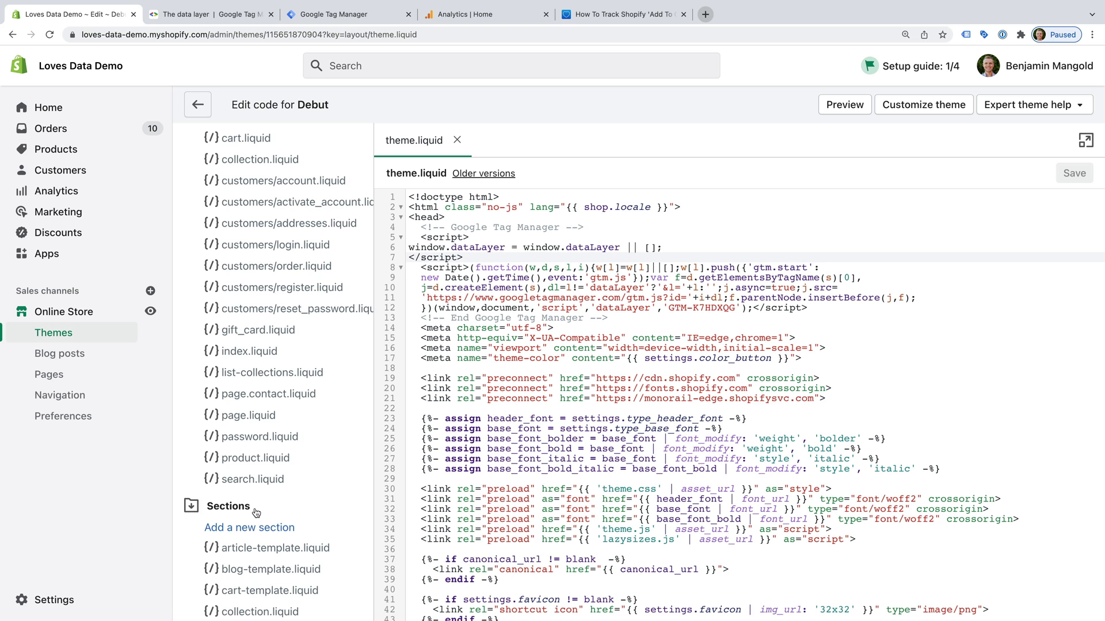
scroll(256, 512, down, 4)
scroll(256, 513, down, 5)
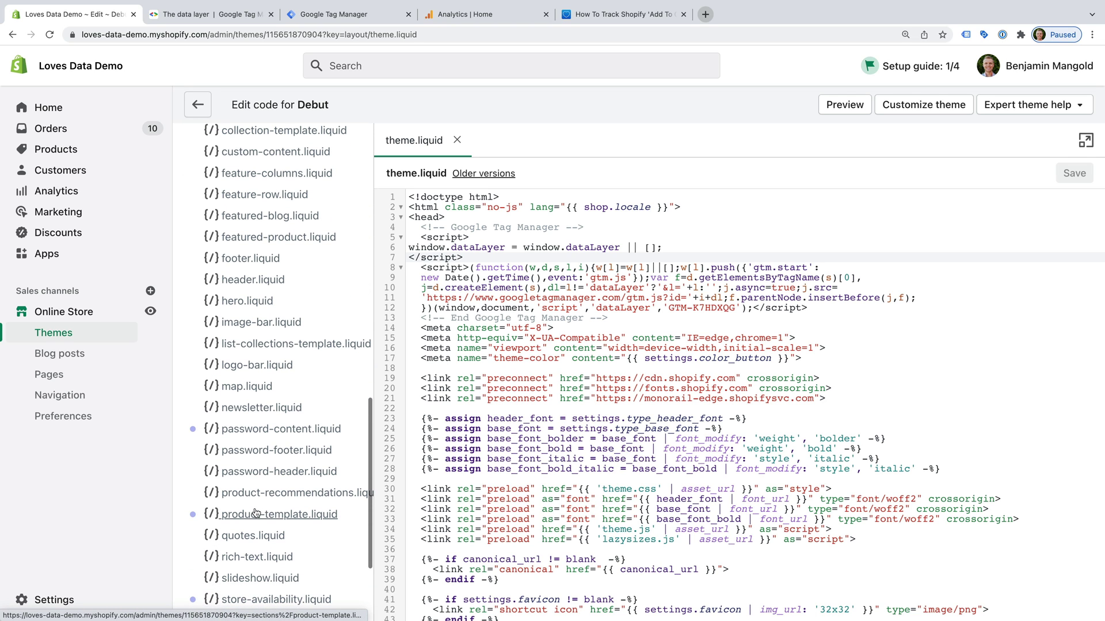
click(293, 520)
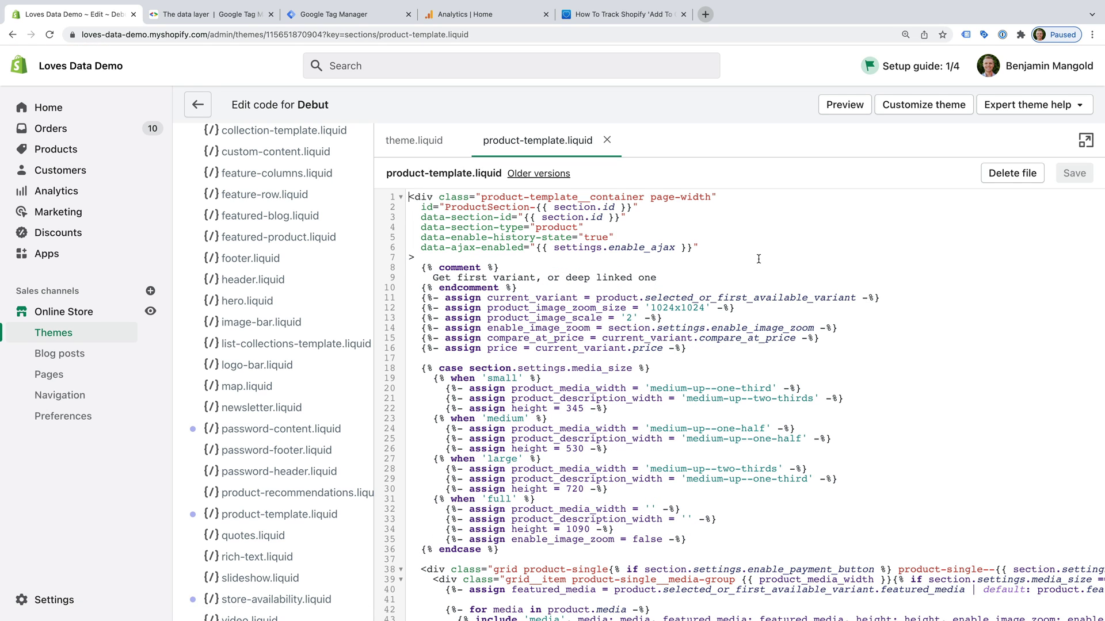
- Find "add-to-cart" in product-template.liquid, insert the copied onclick code before the submit button's closing bracket after data-add-to-cart, and save
key(super+f)
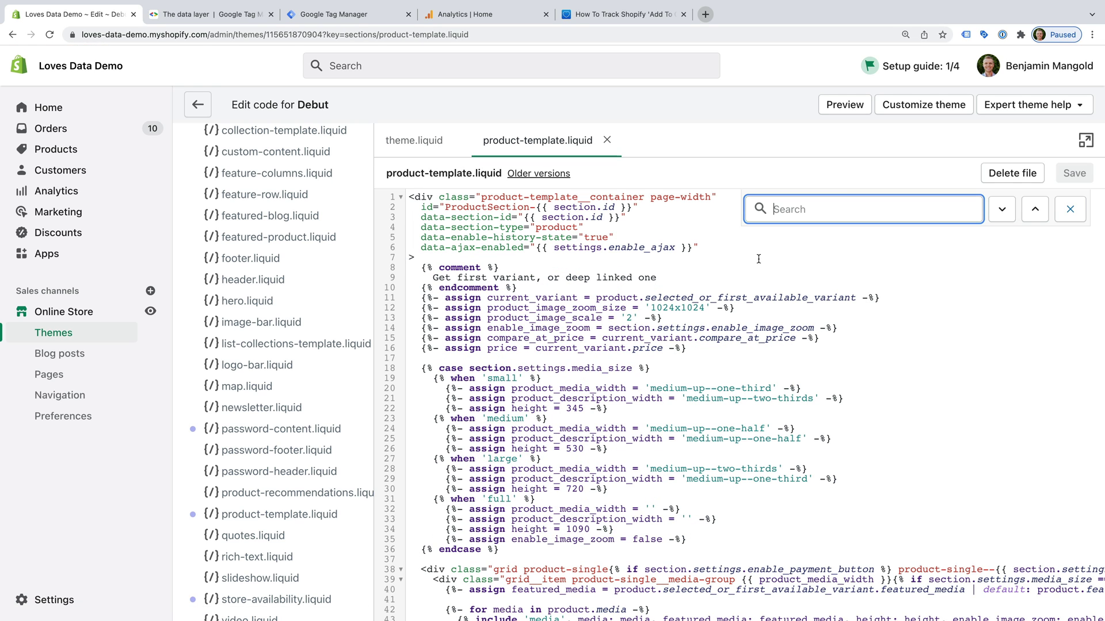
text(add-t)
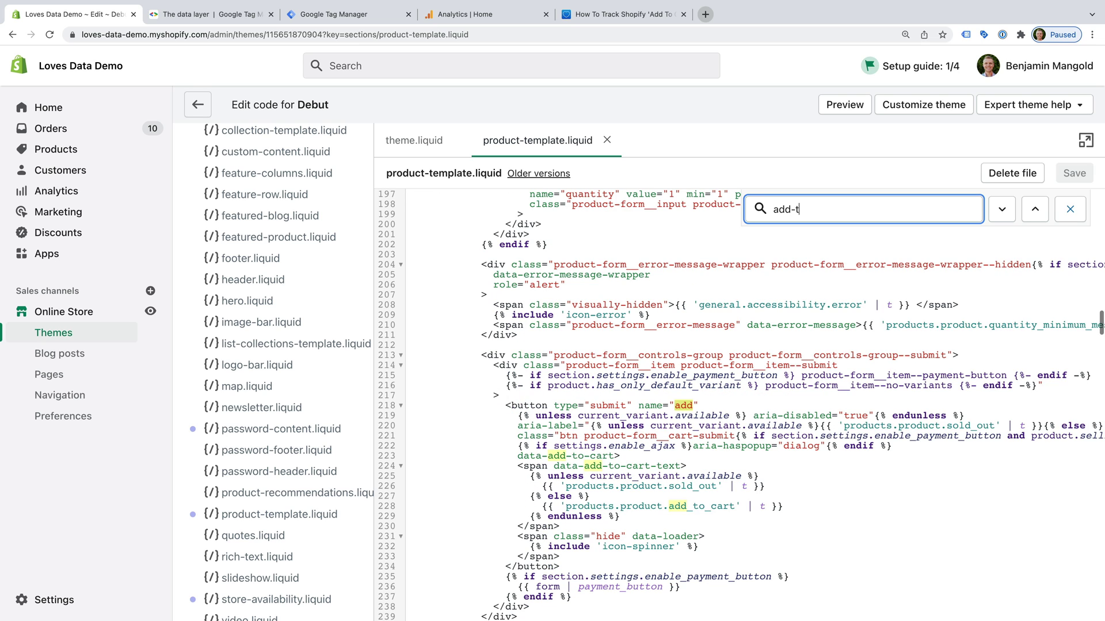
text(o-cart)
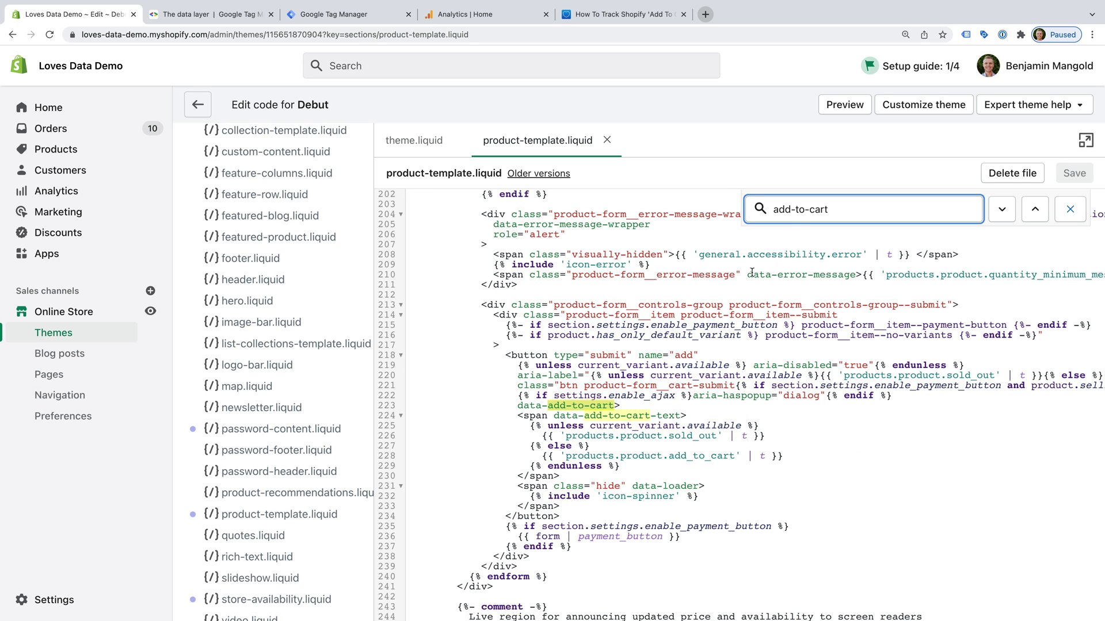
drag(505, 355, 627, 406)
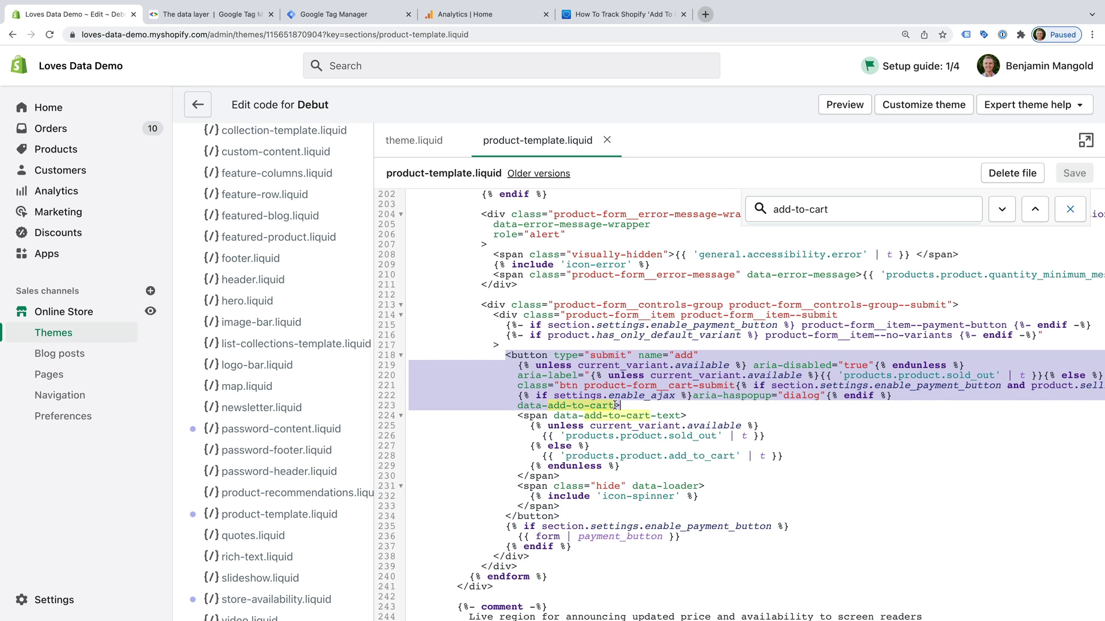
click(615, 406)
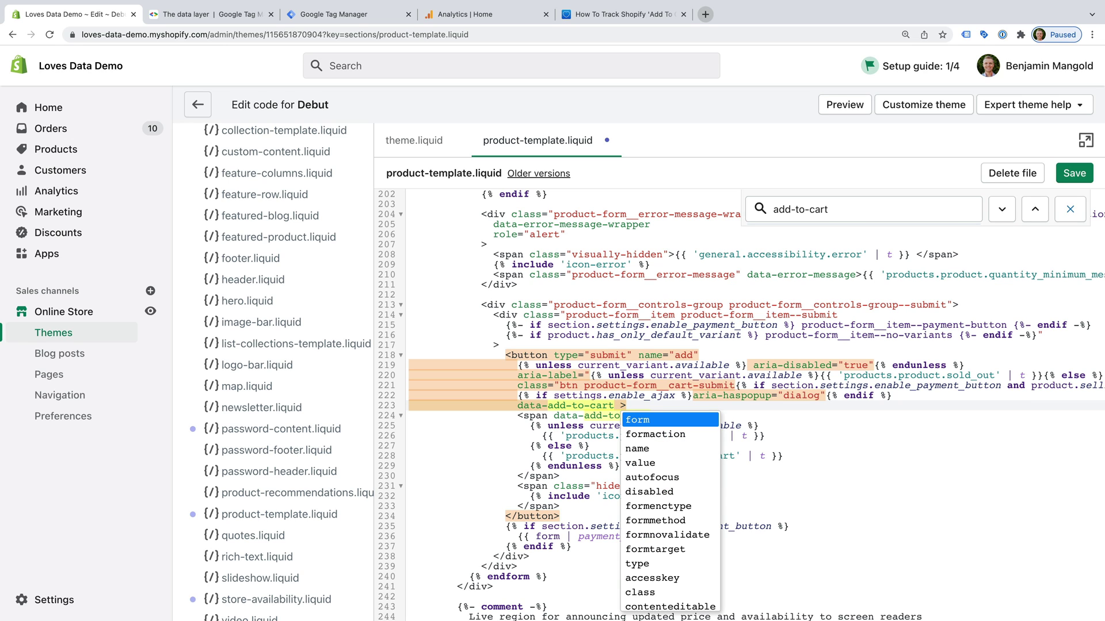
key(super+v)
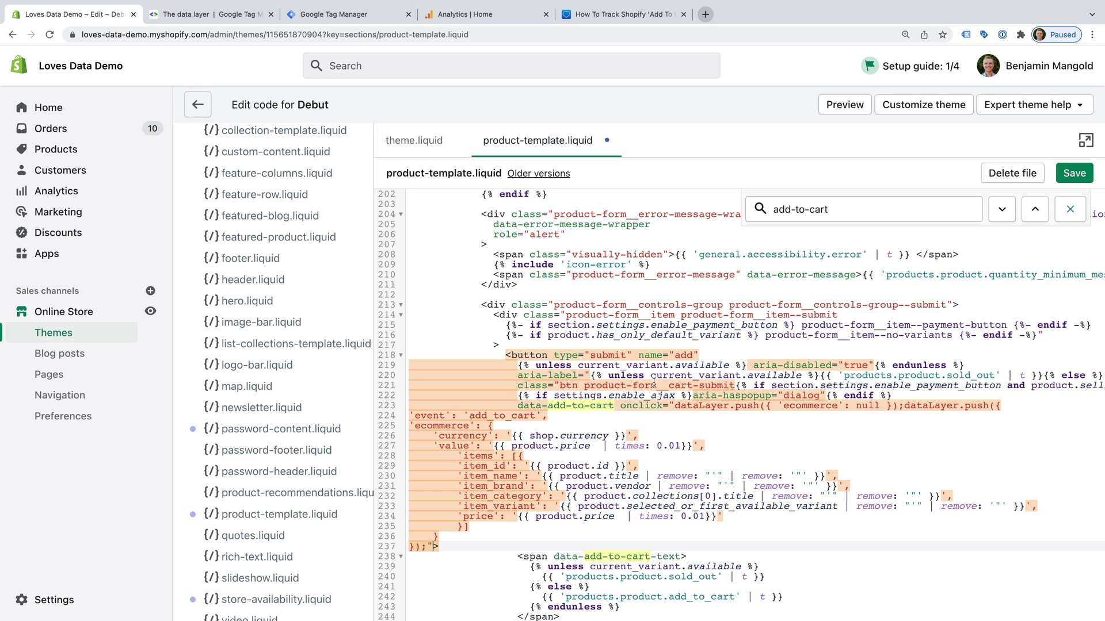
click(1074, 175)
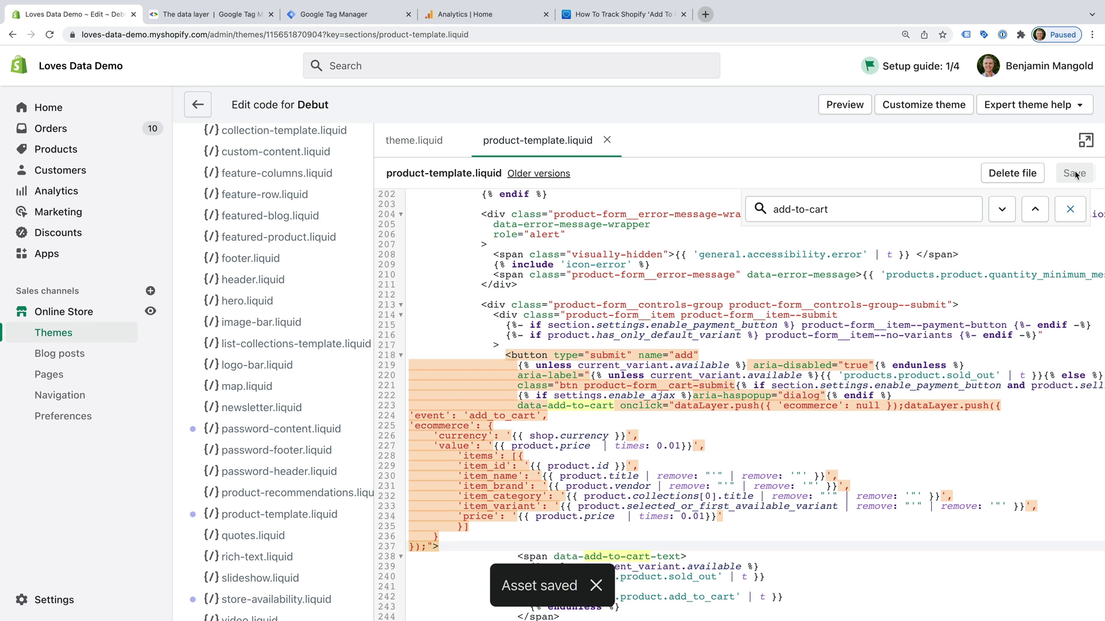
click(345, 14)
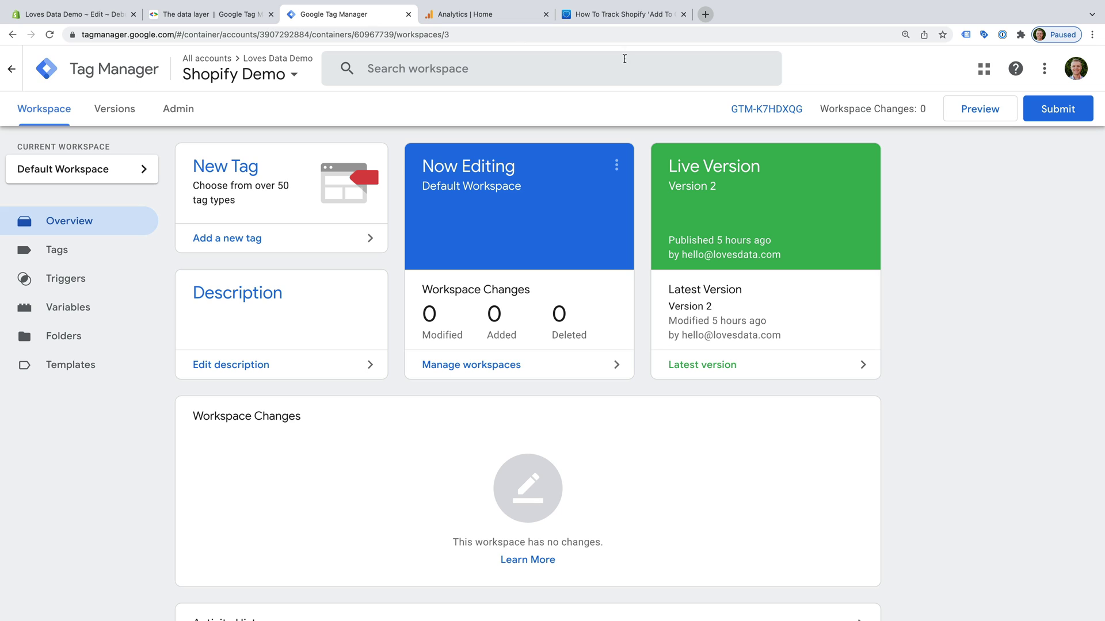
click(960, 110)
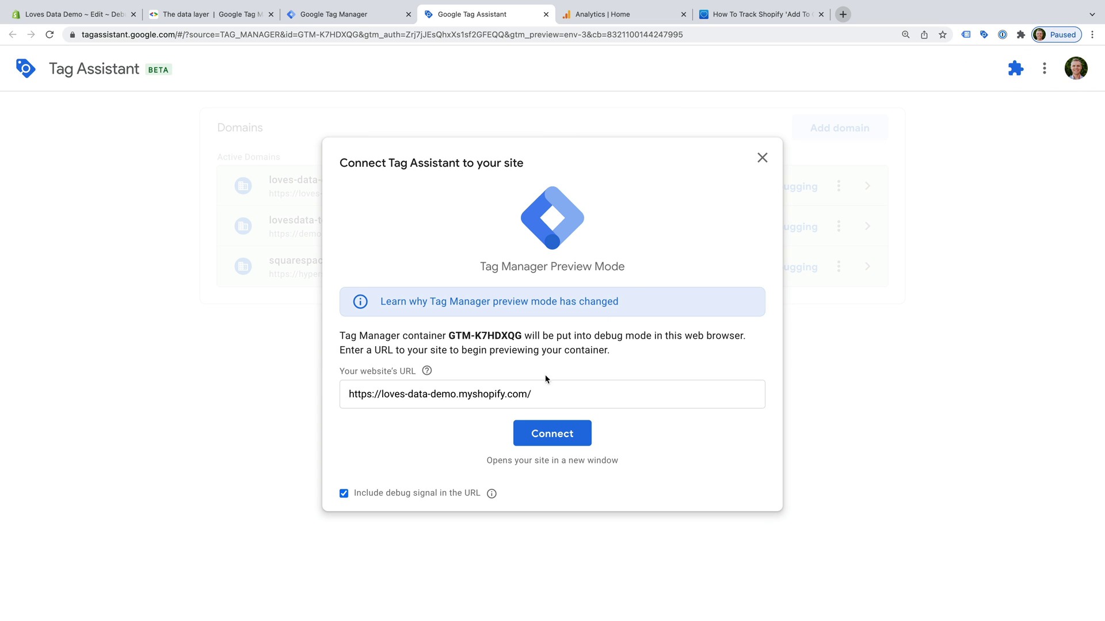
click(552, 432)
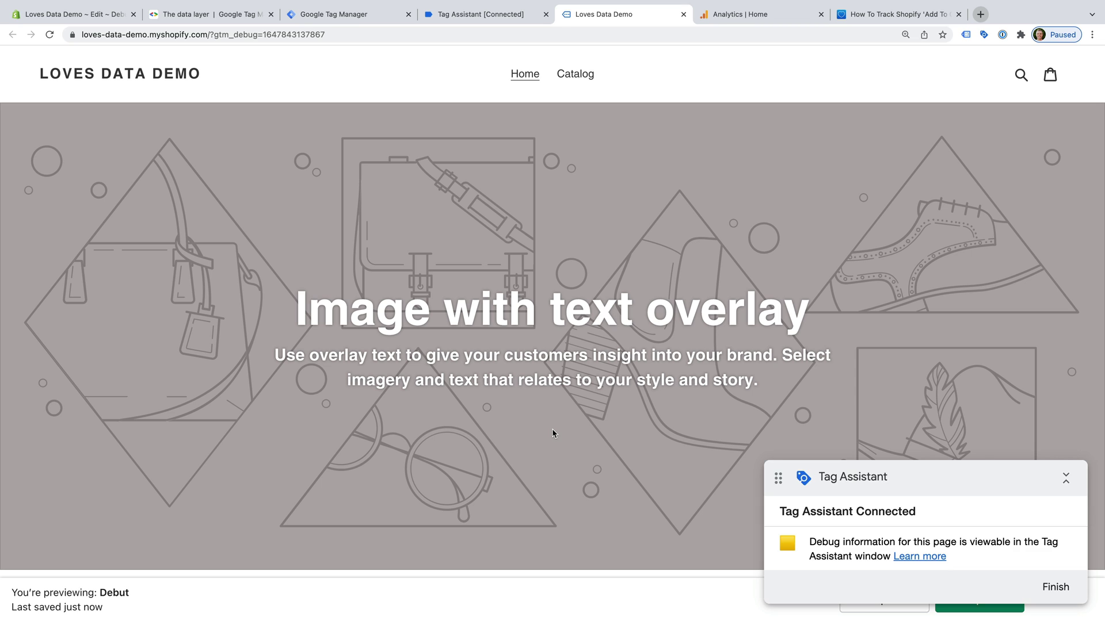
- In the previewed store, open the Loves Data T-Shirt from the catalog and add it to the cart
click(578, 80)
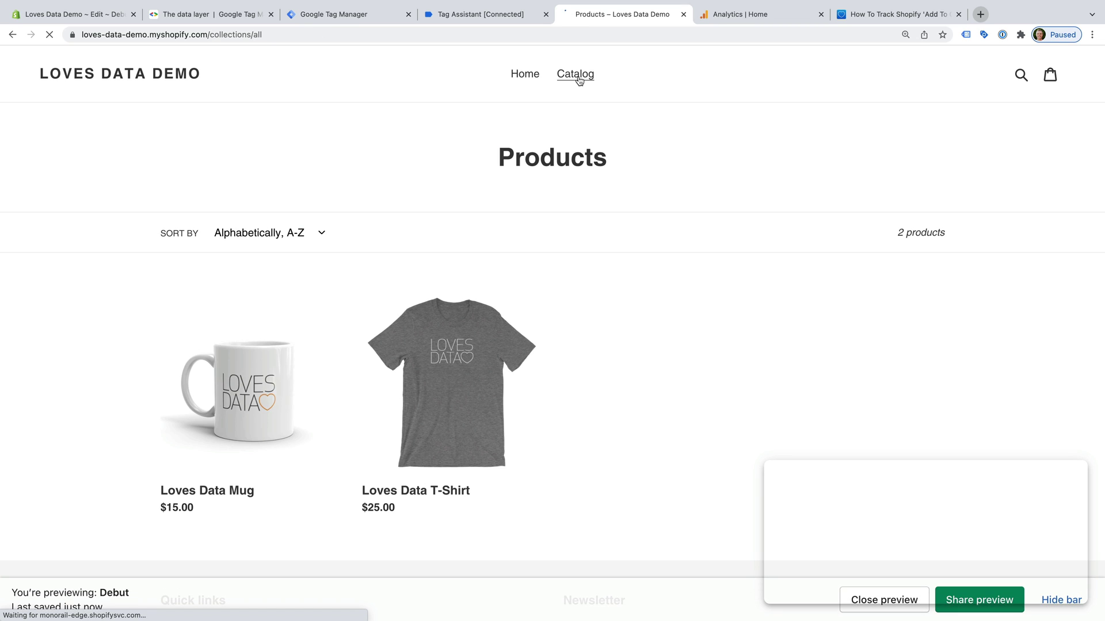
click(462, 362)
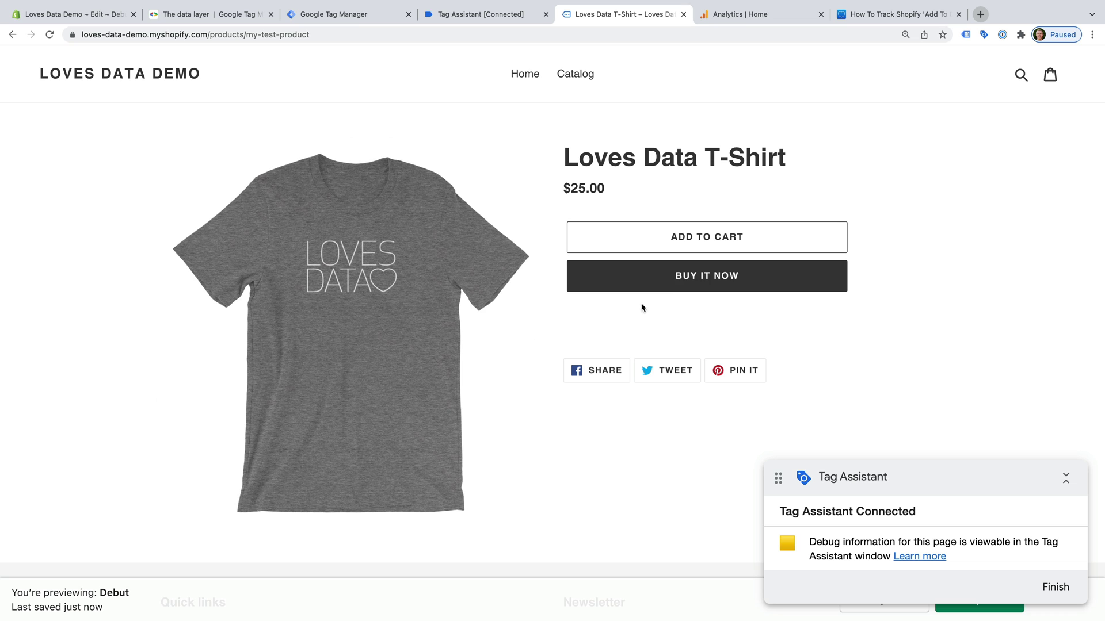
click(689, 240)
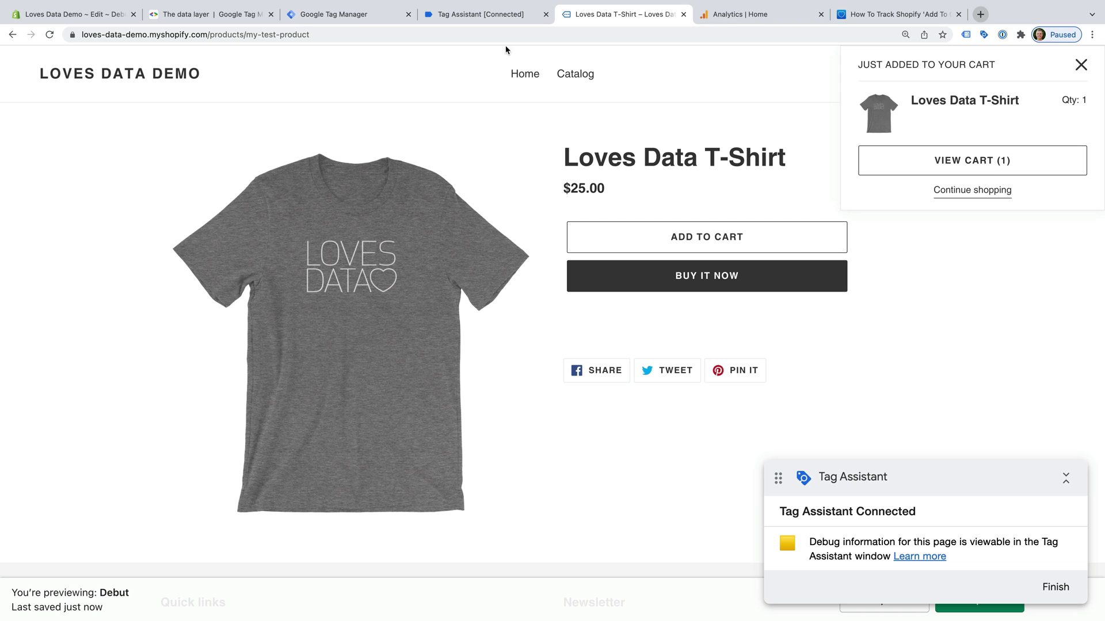
- Switch to Tag Assistant, dismiss the connection notice, and examine the data layer's ecommerce values for the add_to_cart event
click(485, 12)
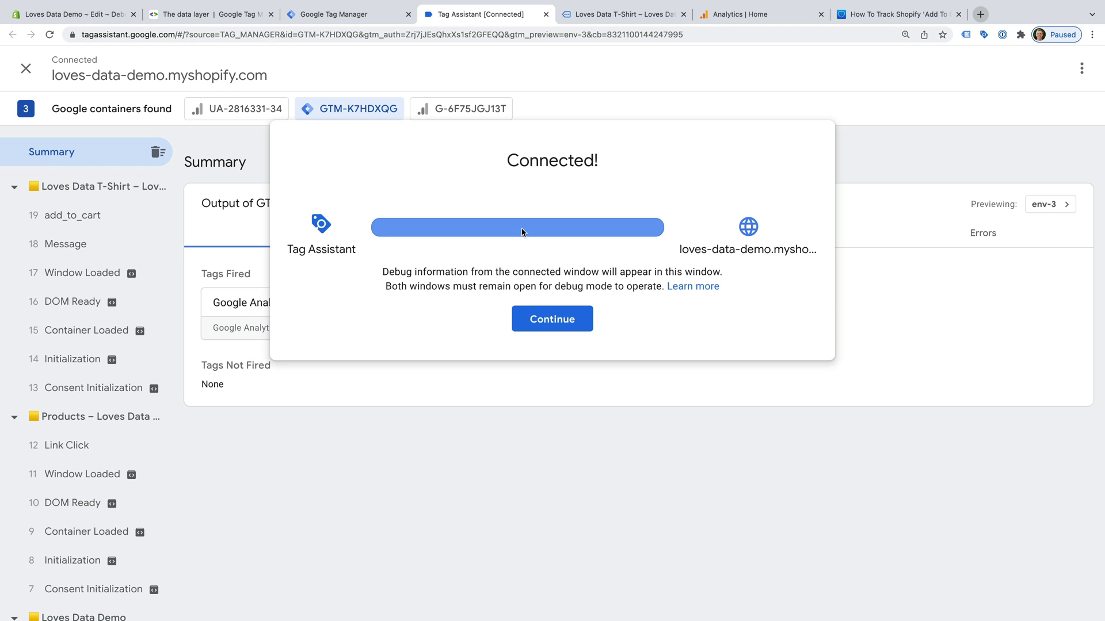
click(551, 317)
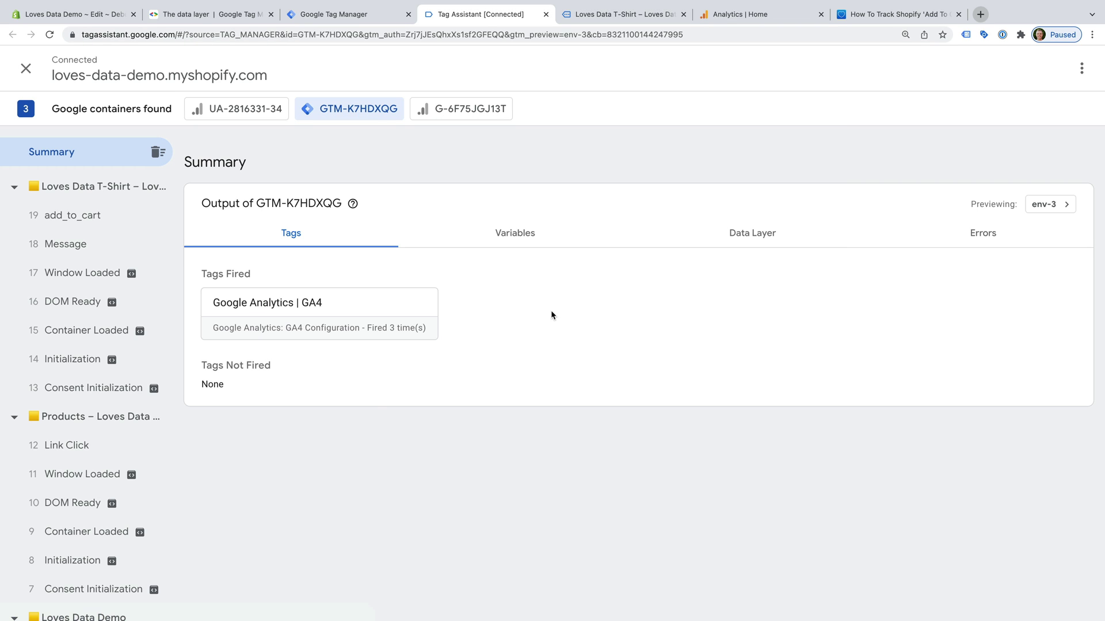
click(73, 225)
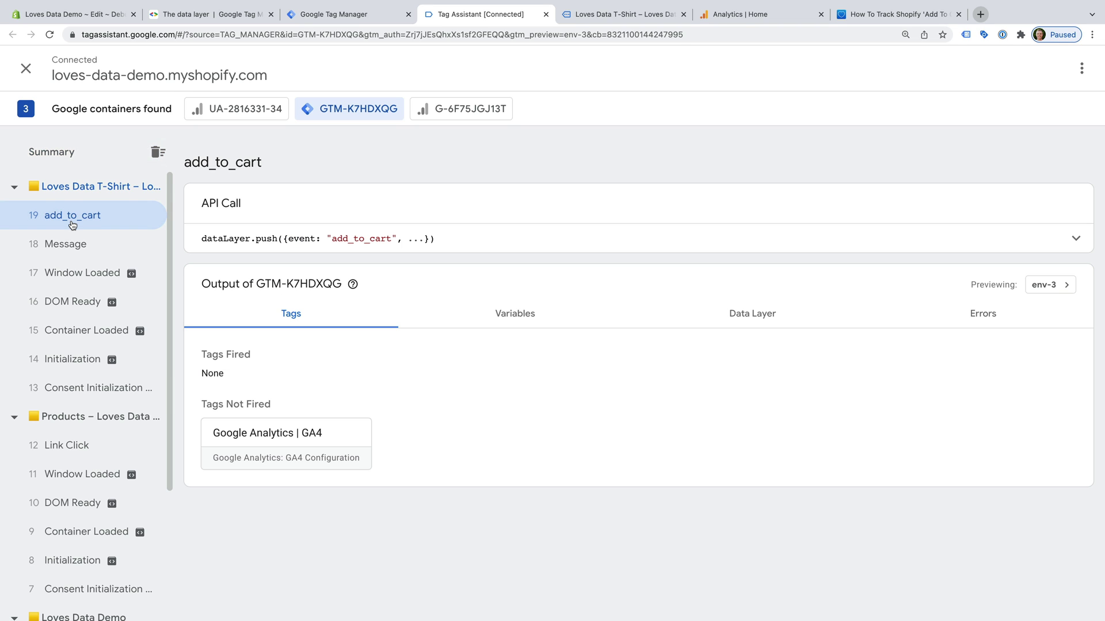
click(737, 324)
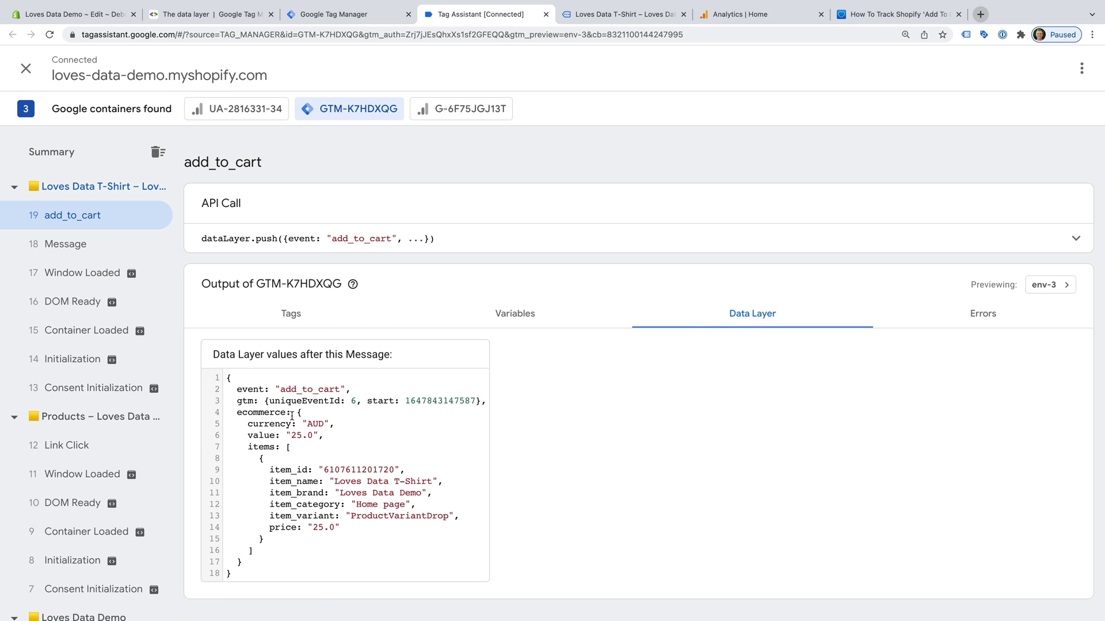
drag(236, 411, 297, 543)
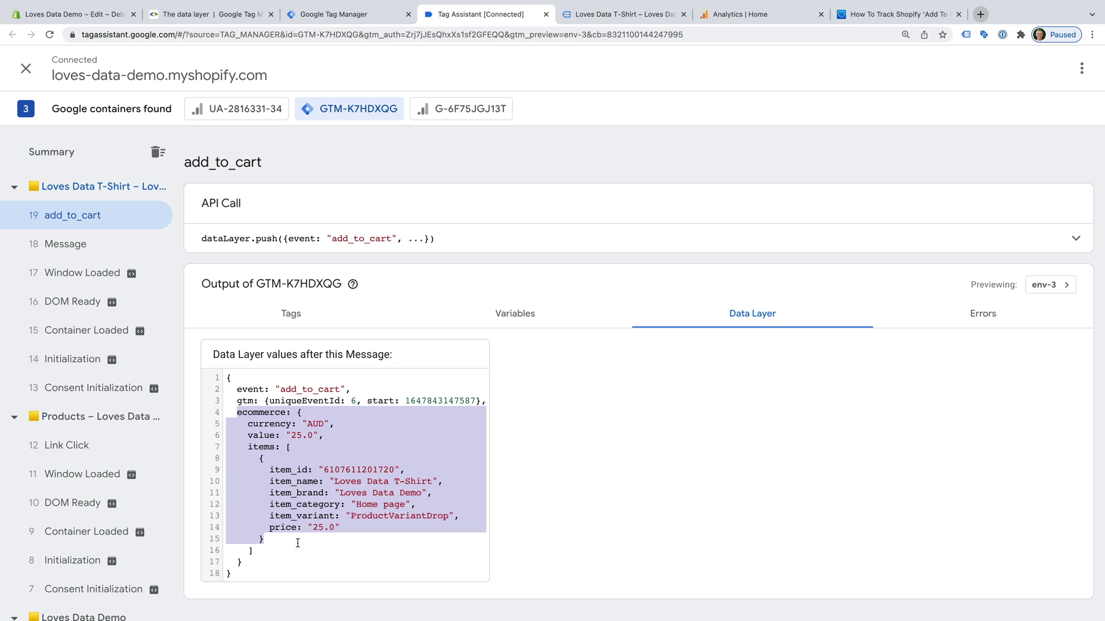
- Switch to Google Tag Manager and create a new trigger named "Shopify | Add To Cart"
click(352, 16)
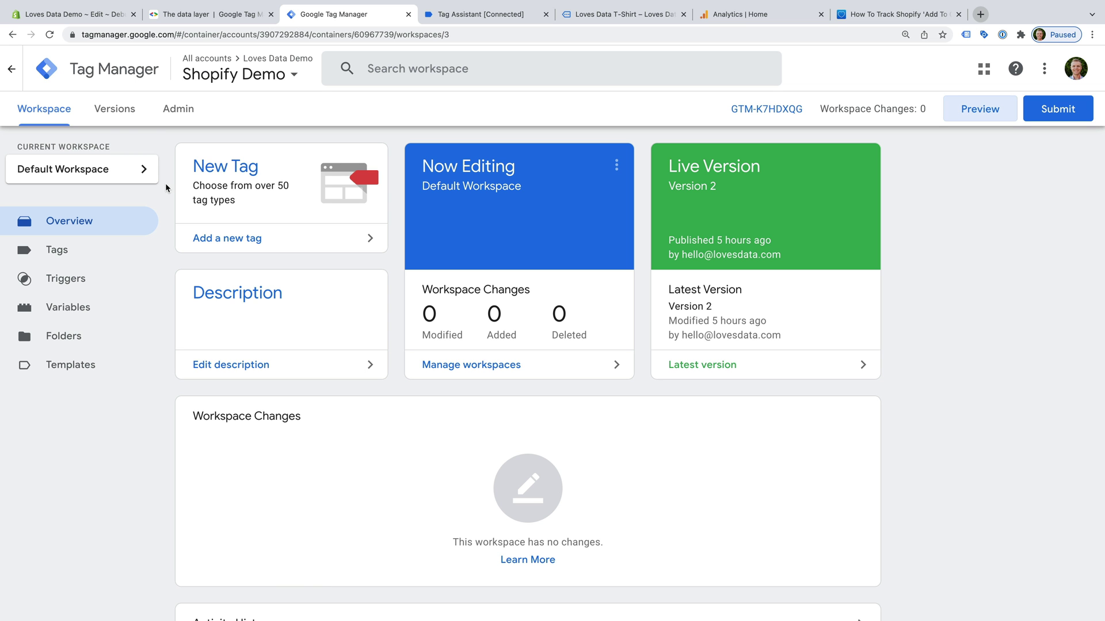
click(80, 249)
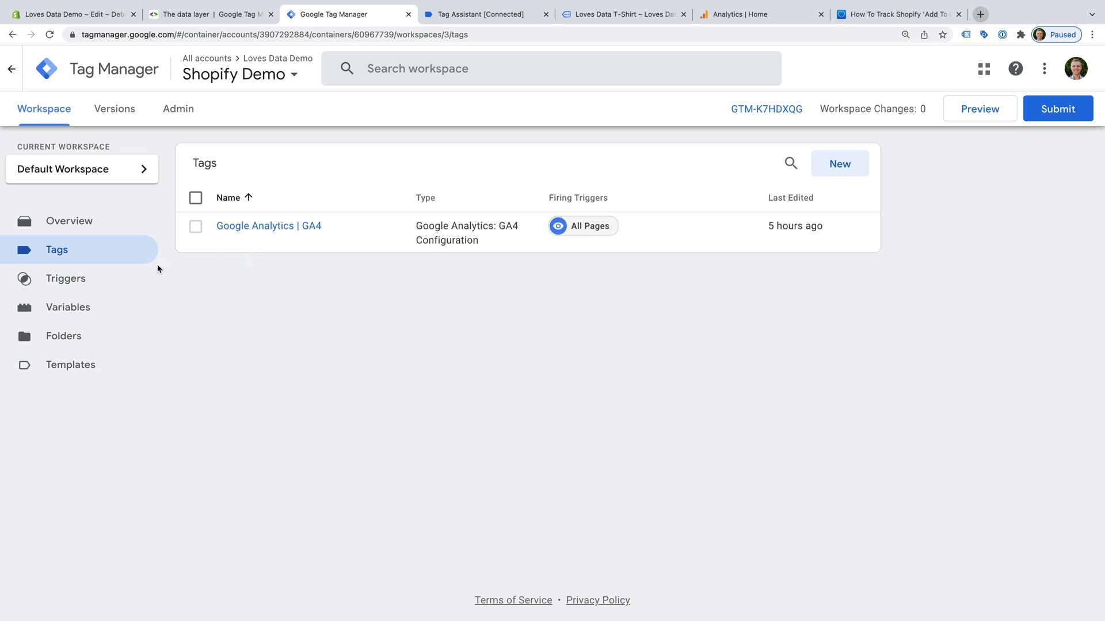
click(86, 279)
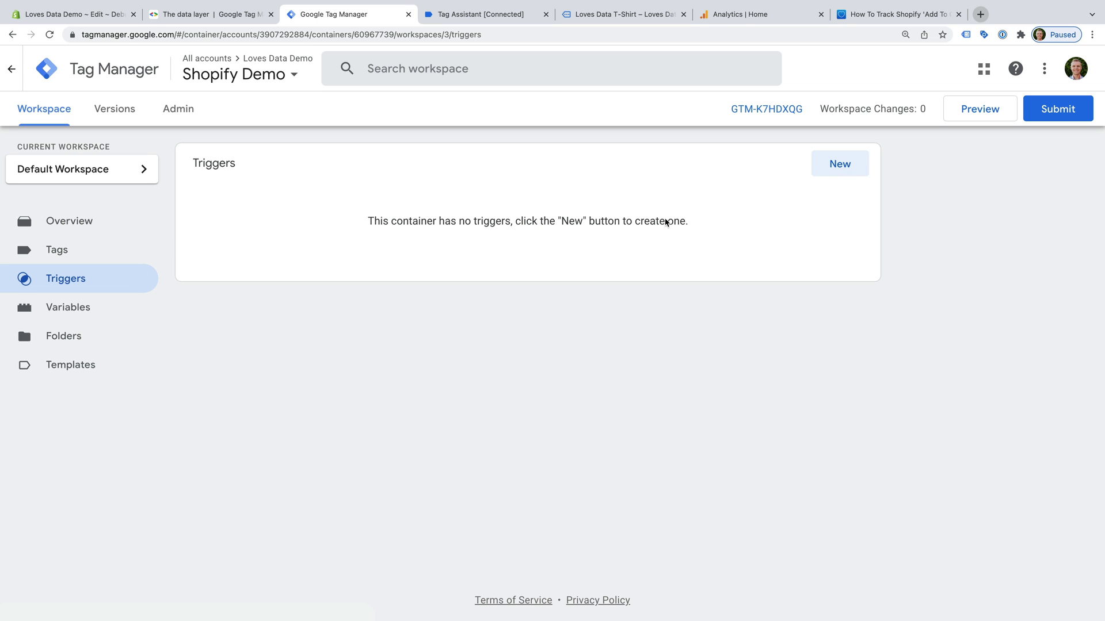
click(826, 172)
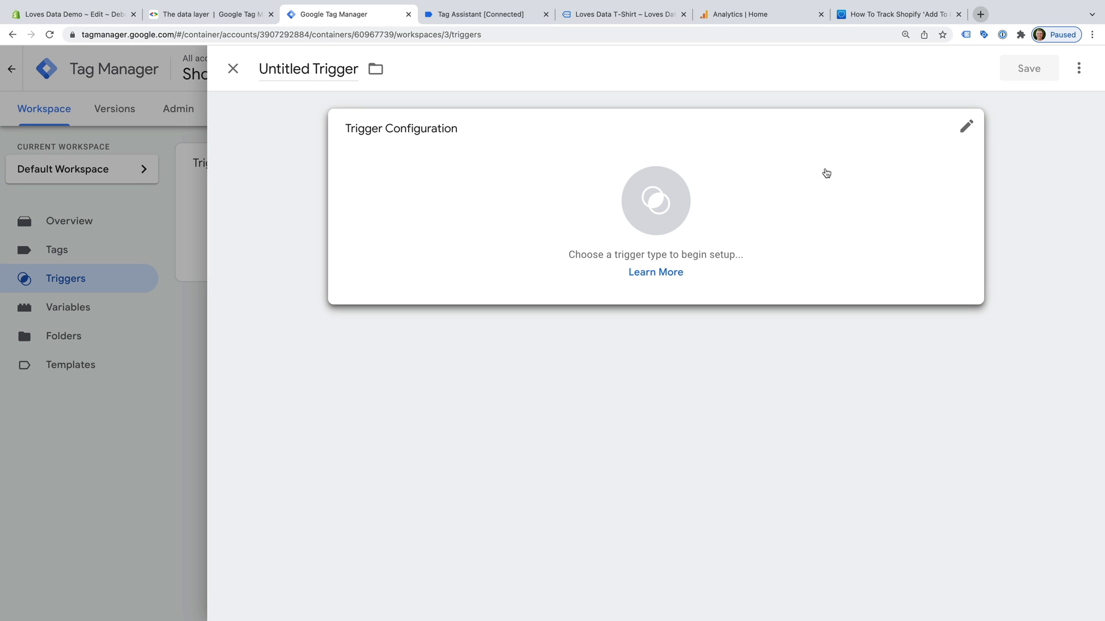
triple_click(320, 67)
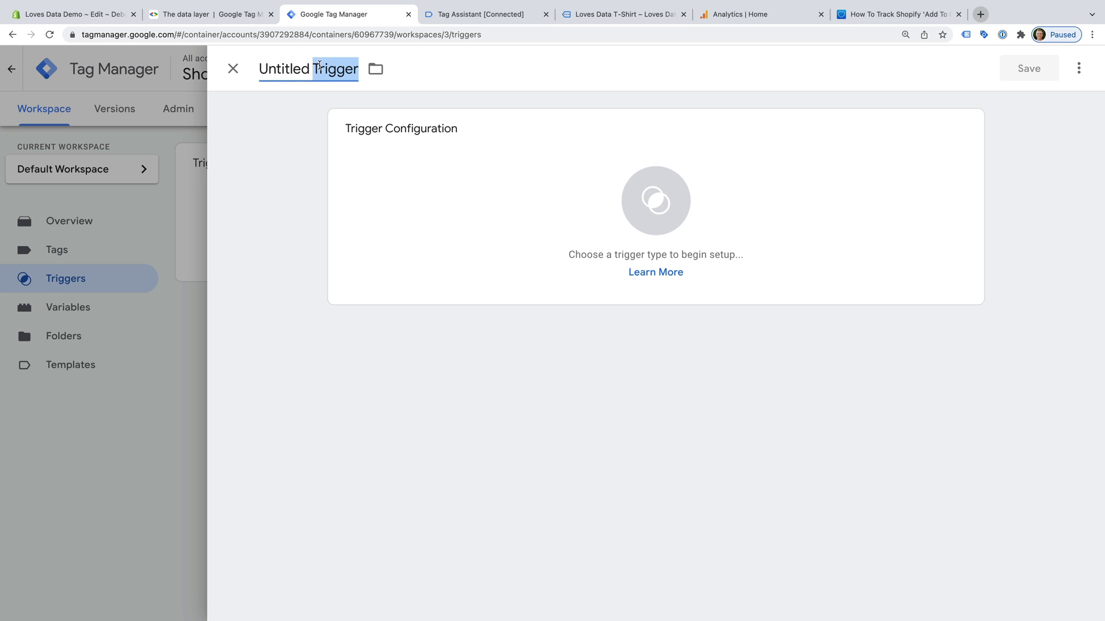
text(Shopi)
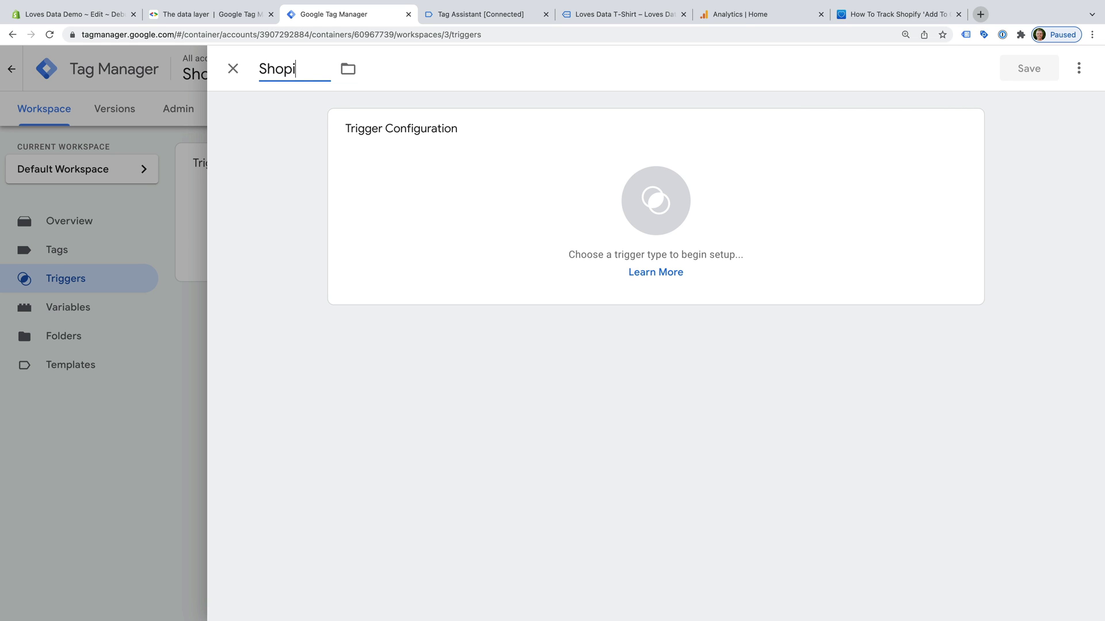
text(fy | Add To Cart)
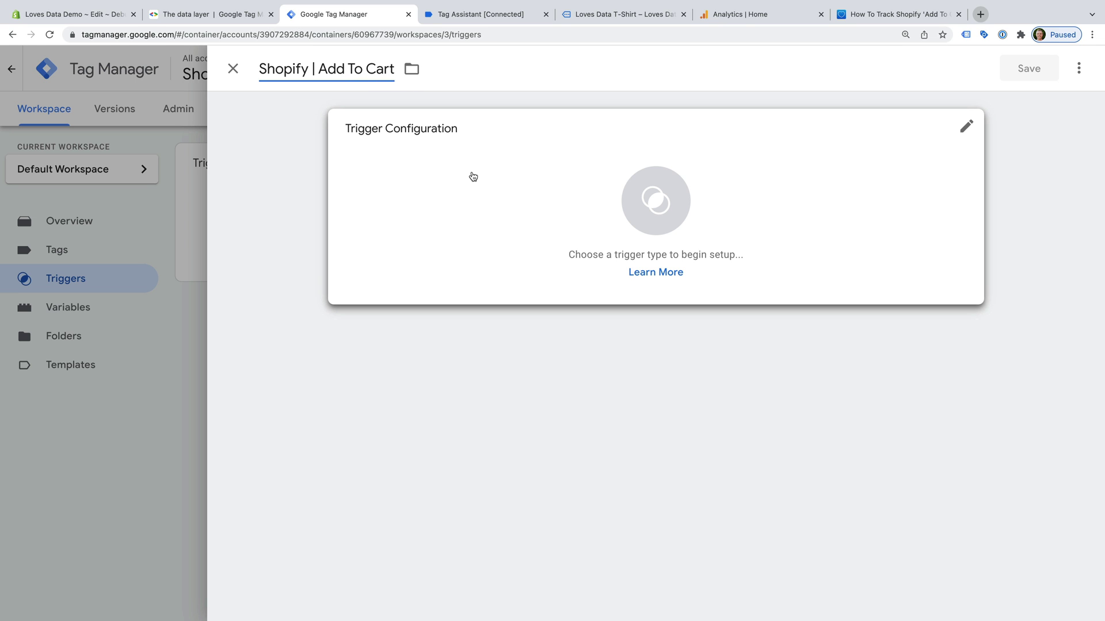
- Configure the trigger as a Custom Event with the event name add_to_cart
click(473, 176)
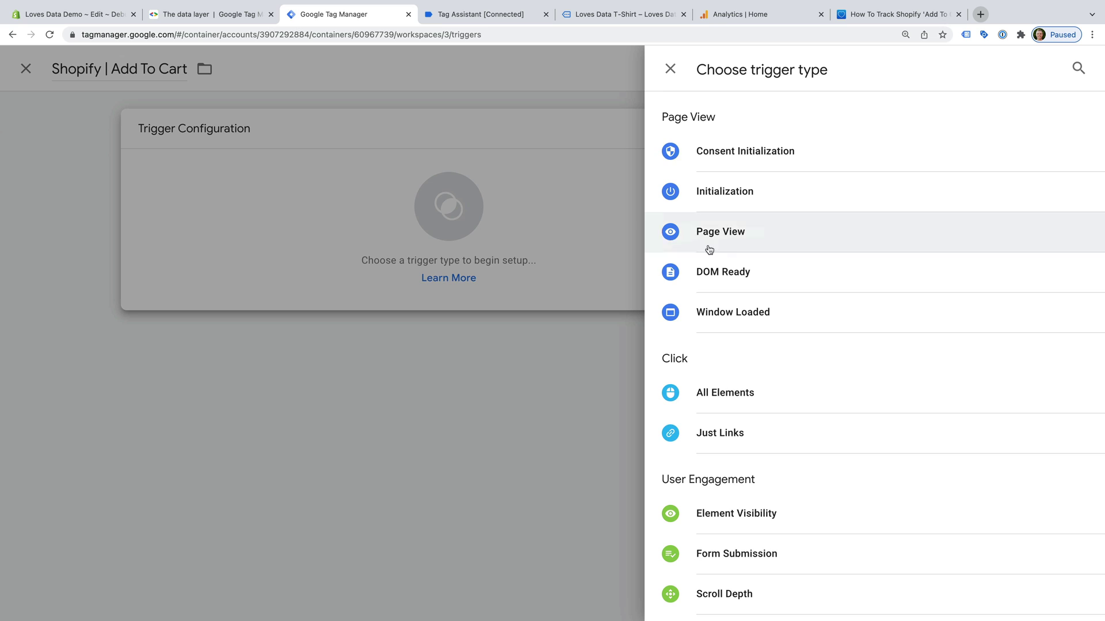
scroll(727, 264, down, 5)
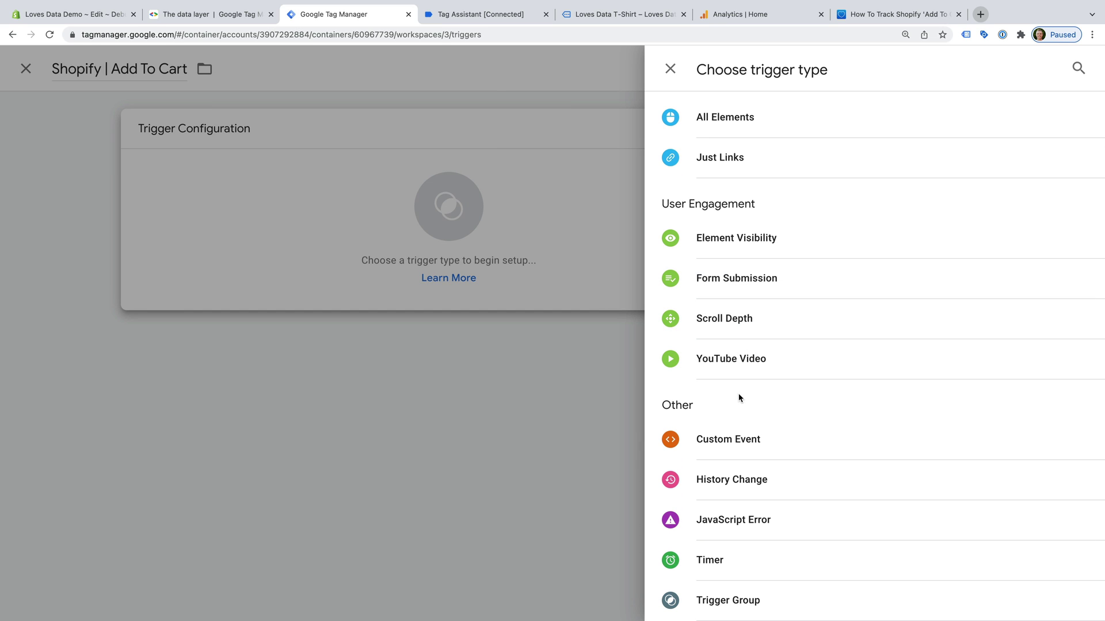
click(712, 449)
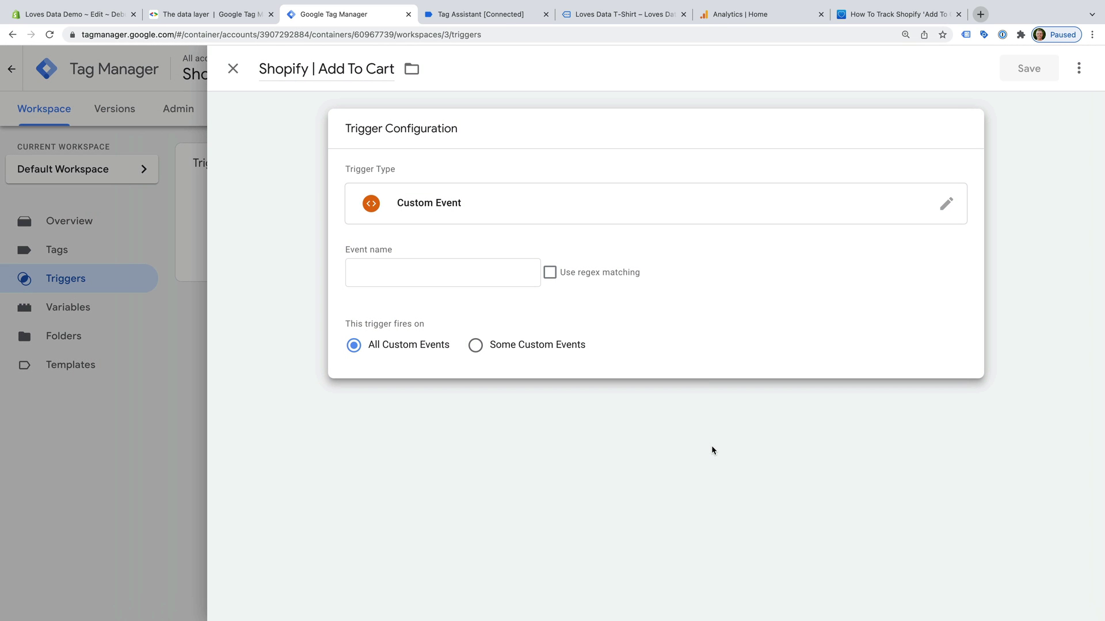
click(404, 271)
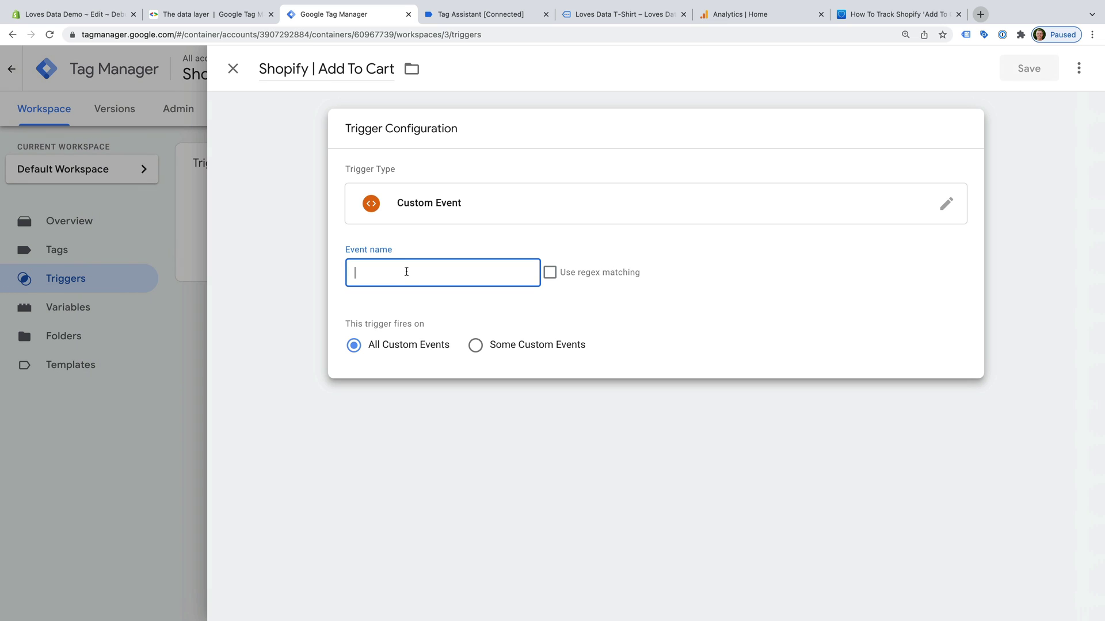
text(add_to_cart)
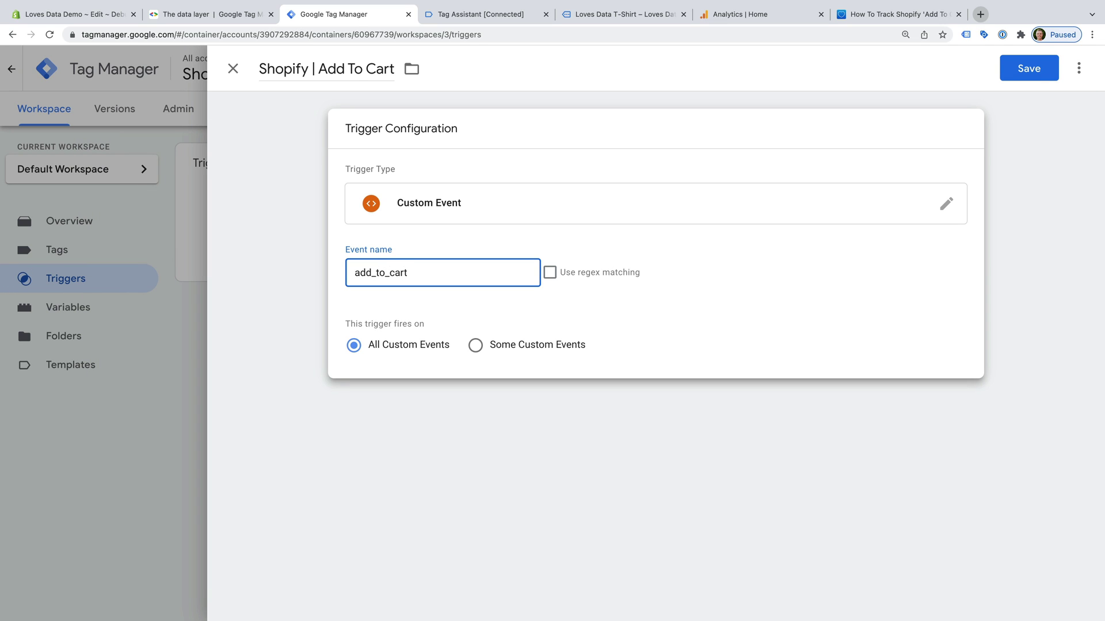
click(485, 301)
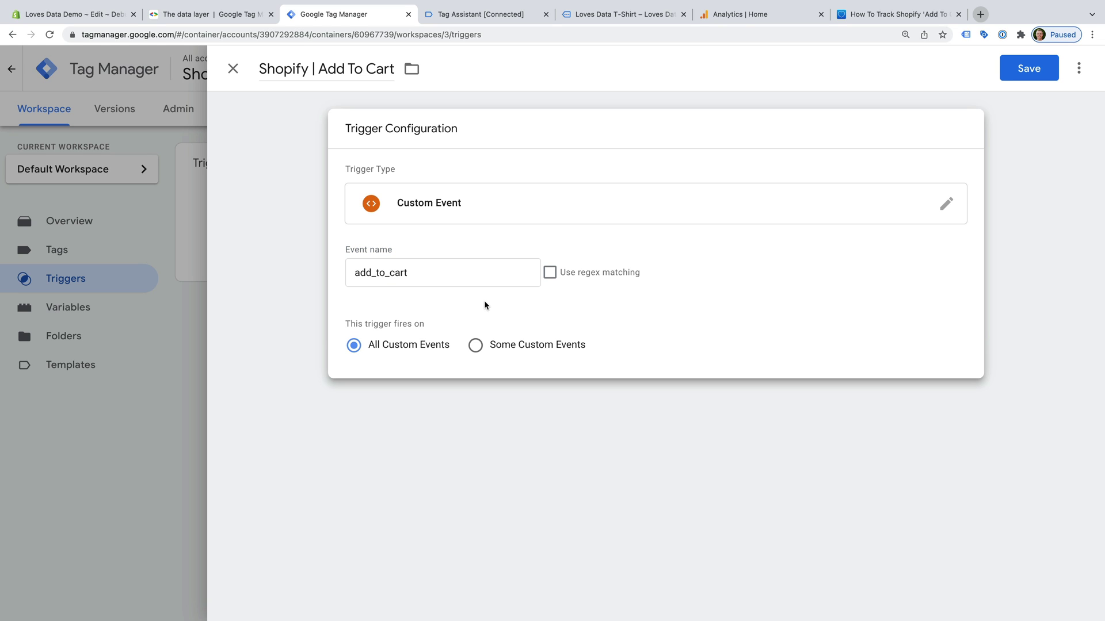
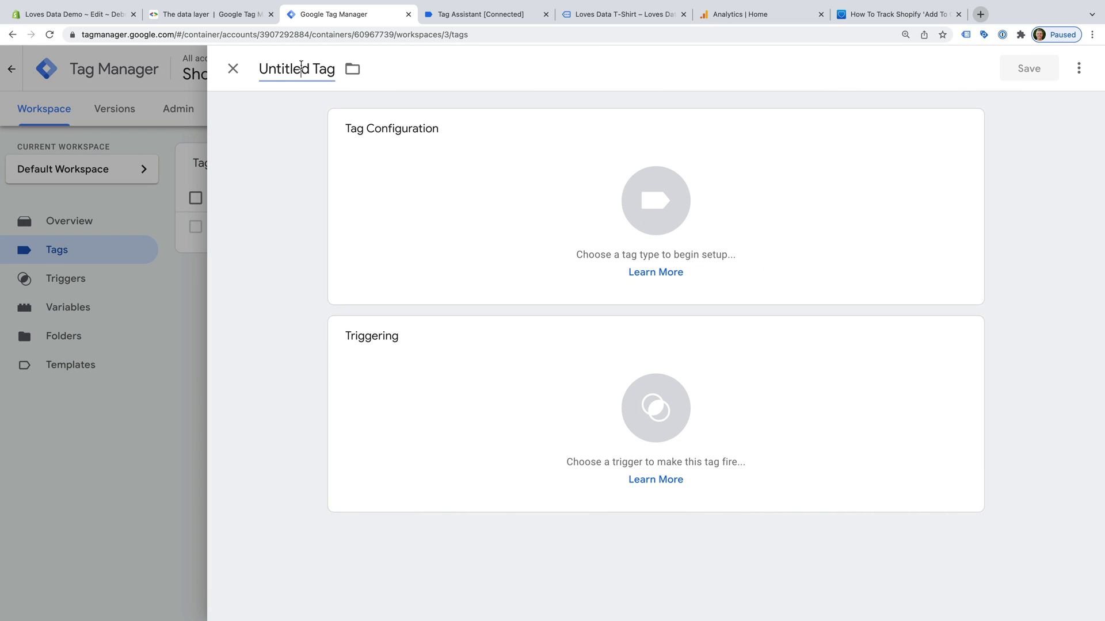
- Name the new tag "Google Analytics | GA4 | Shopify Add To Cart" and choose Google Analytics: GA4 Event as its type
click(302, 66)
text(Google )
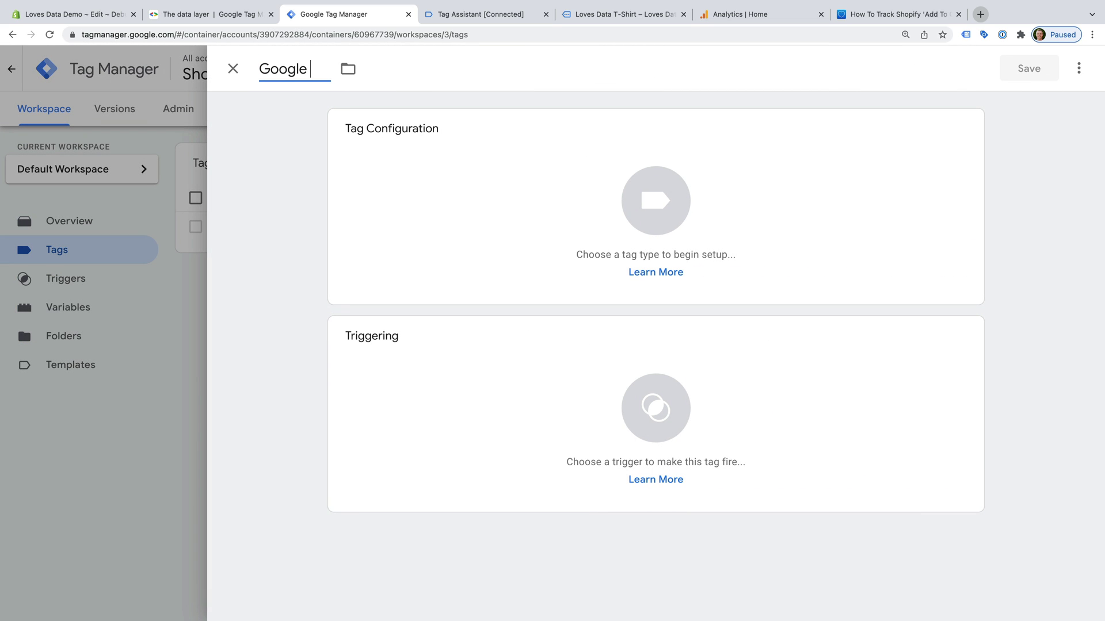
text(Analytics | GA4)
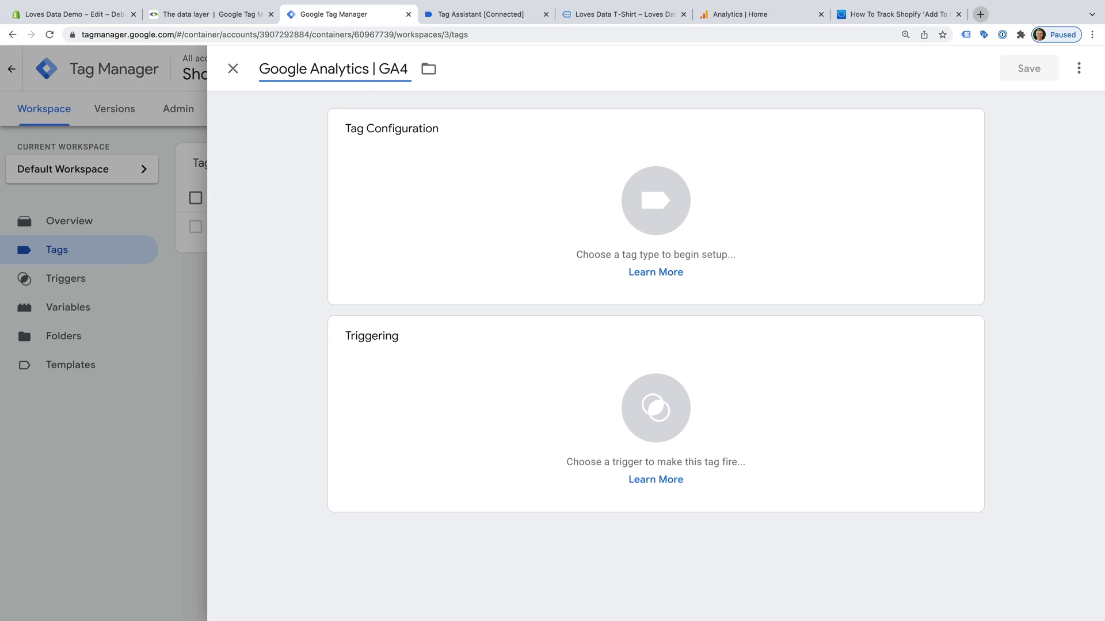
text( | Shopify Add To Cart)
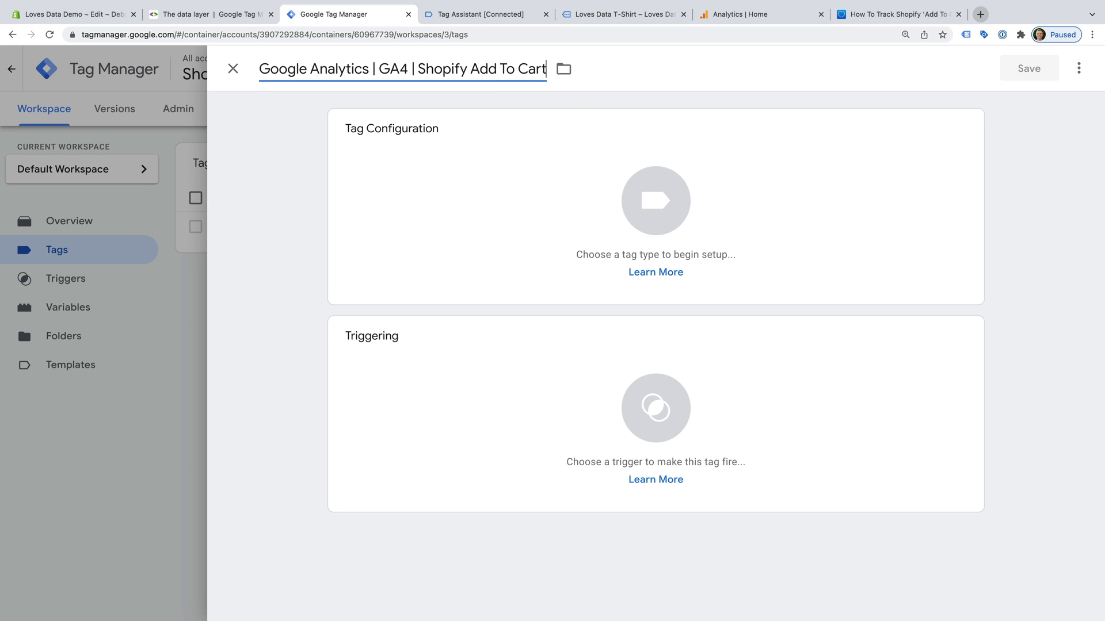
click(395, 190)
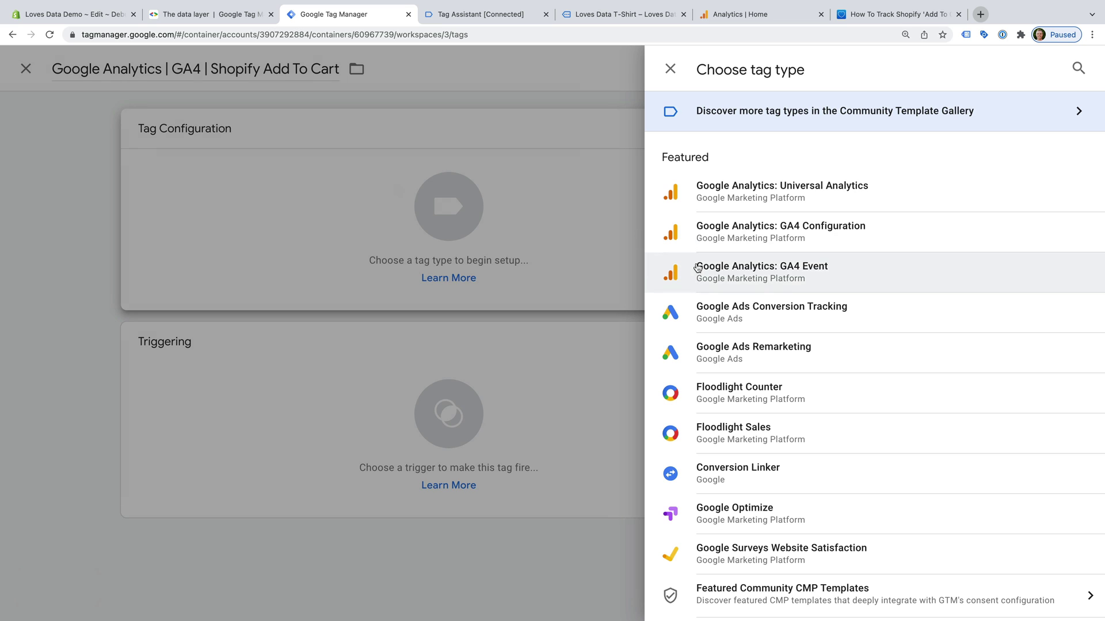
click(816, 276)
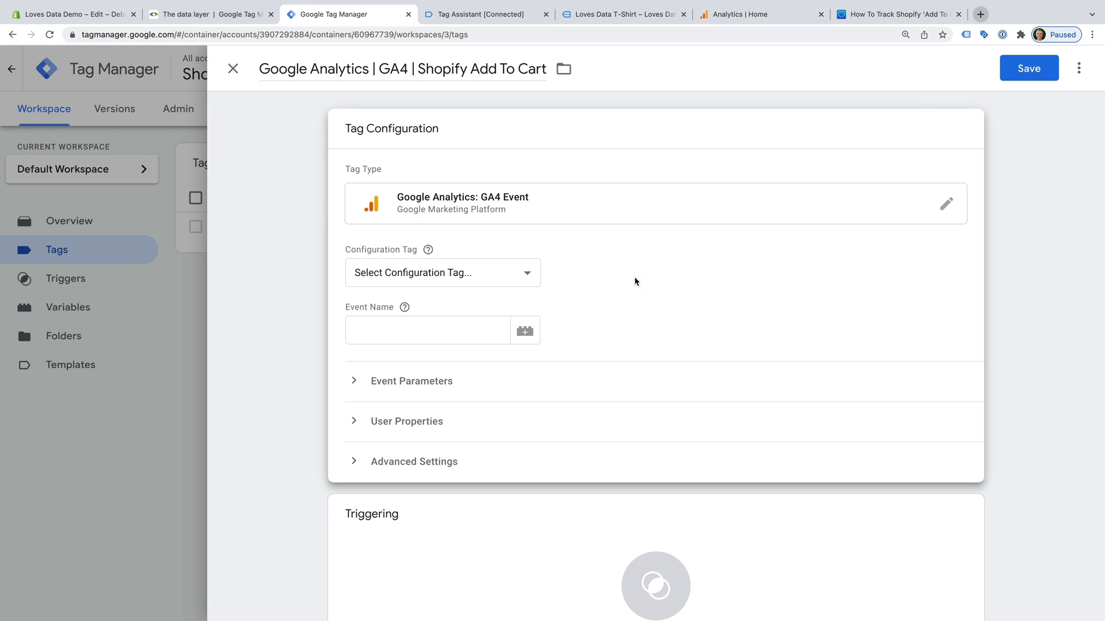
- Set the tag's configuration tag to "Google Analytics | GA4" and its event name to add_to_cart
click(524, 275)
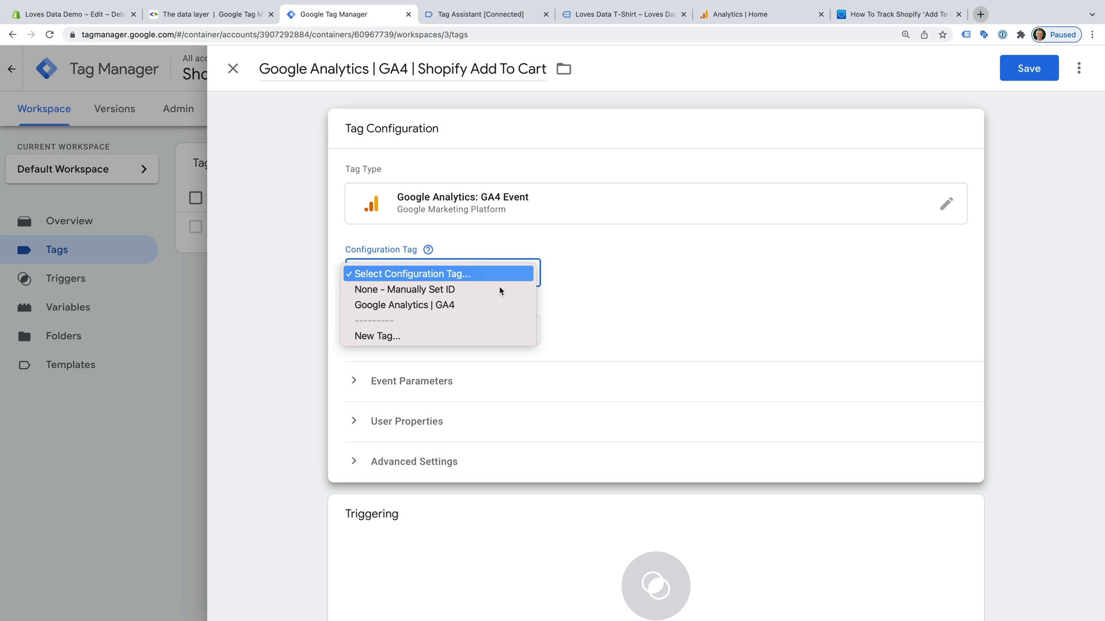
click(461, 305)
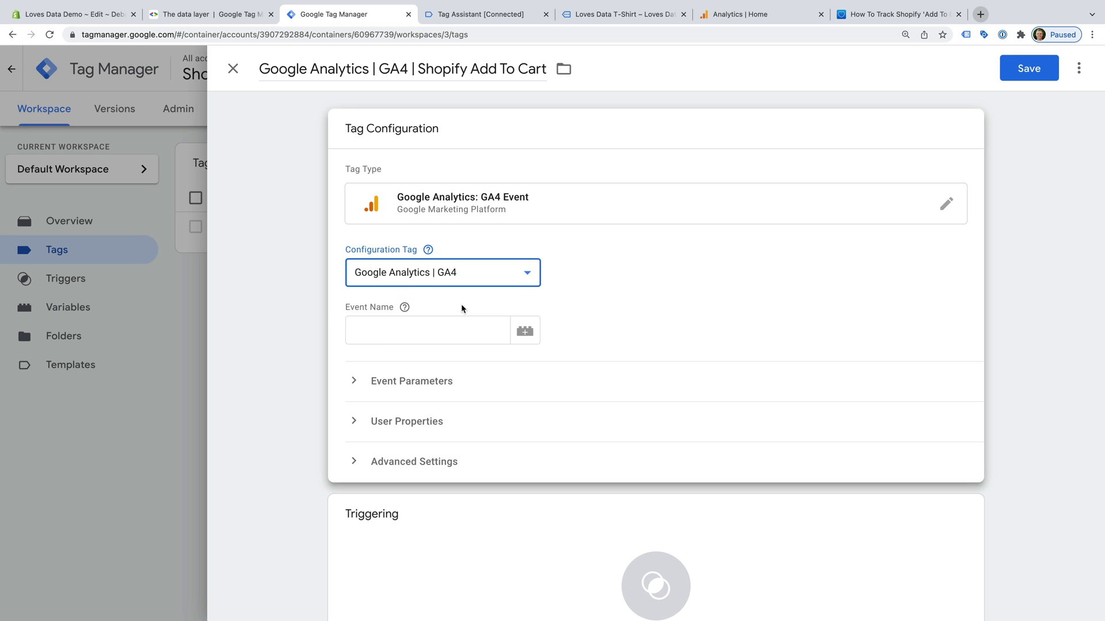
click(424, 329)
text(add)
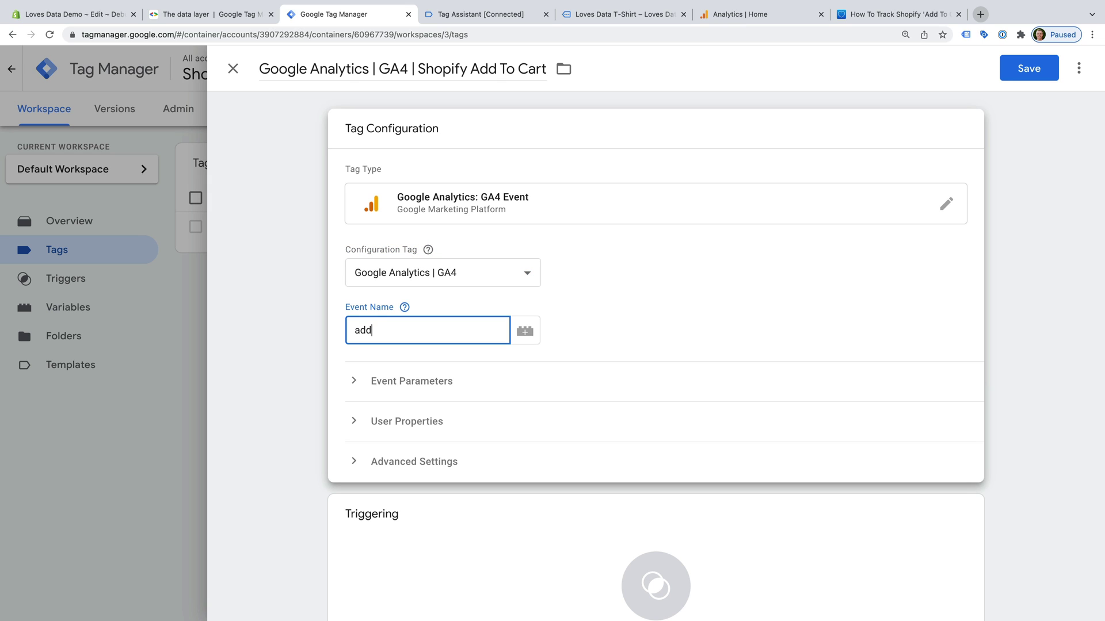
text(_to_cart)
click(487, 361)
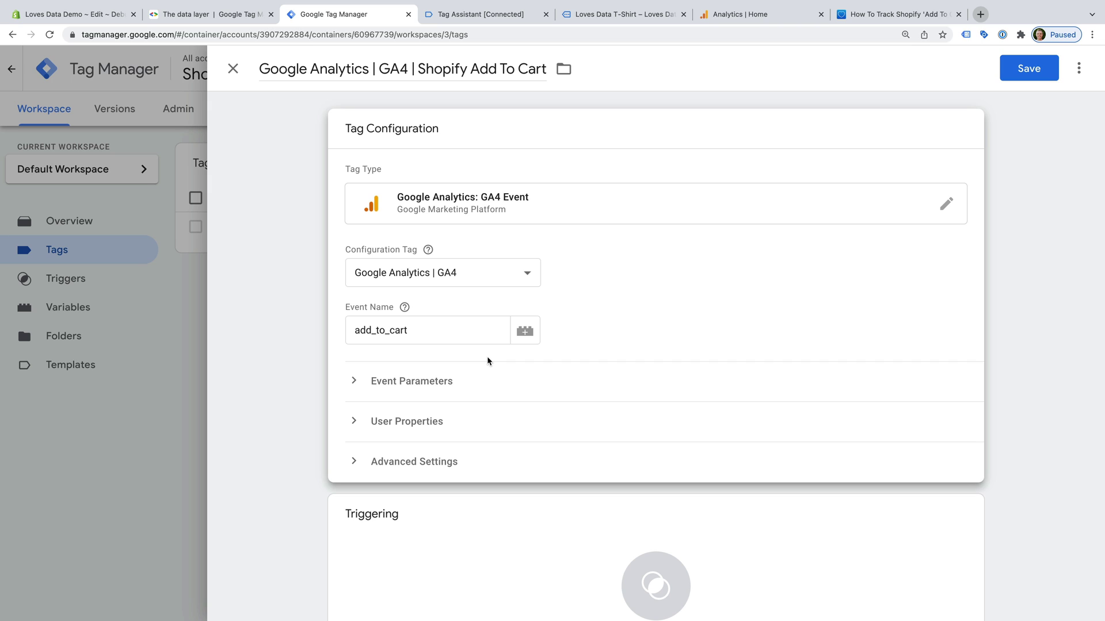
- Add an event parameter named items to the GA4 event tag
click(419, 390)
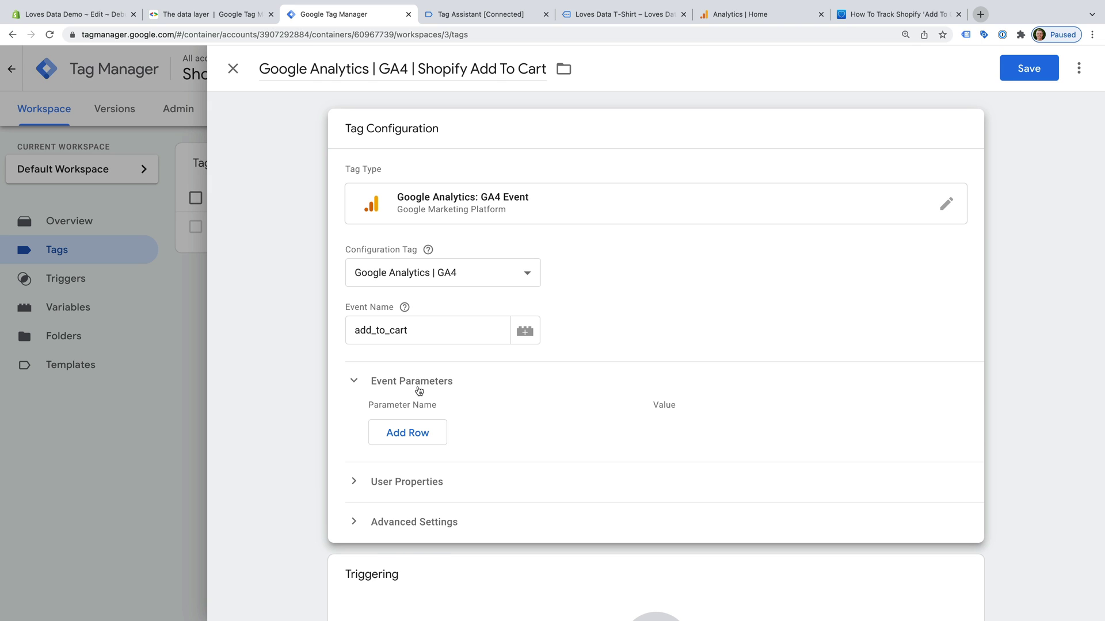
click(438, 432)
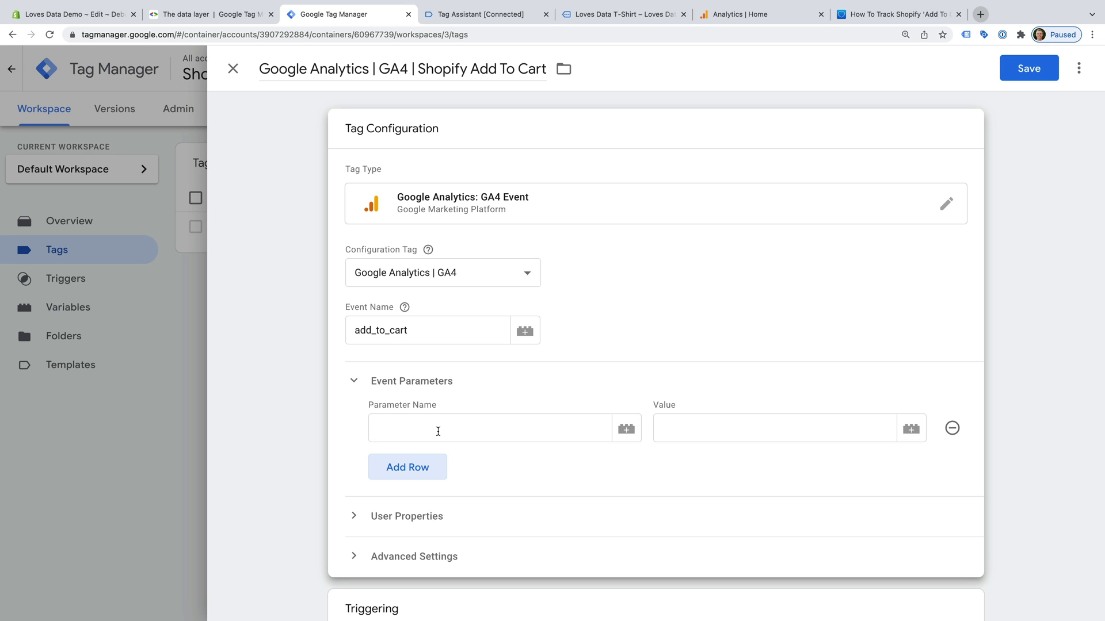
click(438, 431)
text(items)
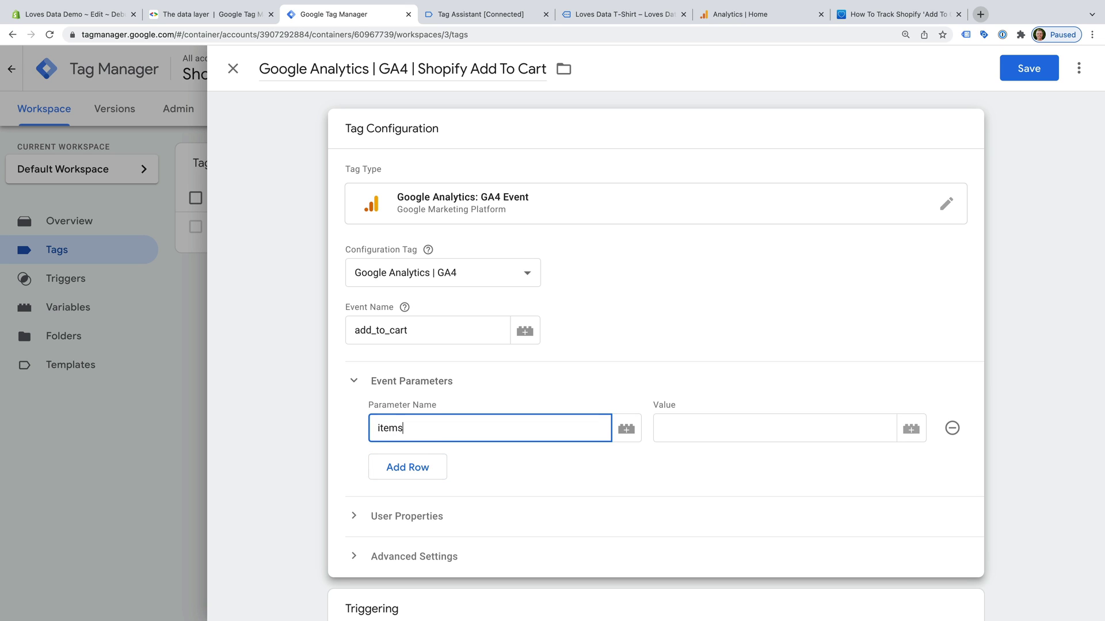
click(494, 458)
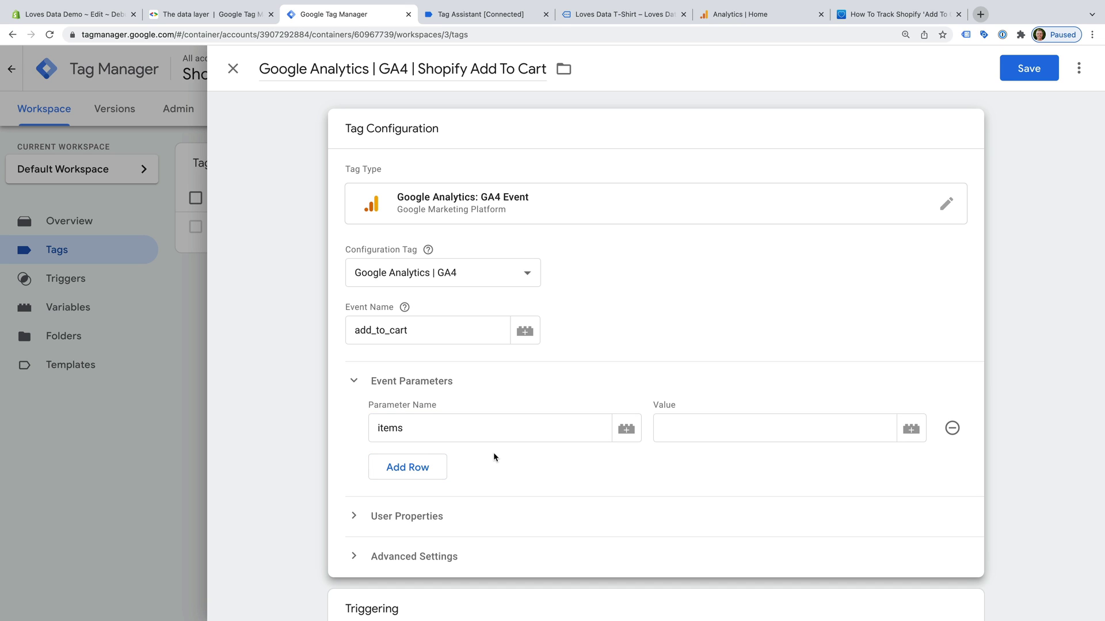
- Create a new variable for the items parameter's value and name it "Shopify Add To Cart"
click(911, 436)
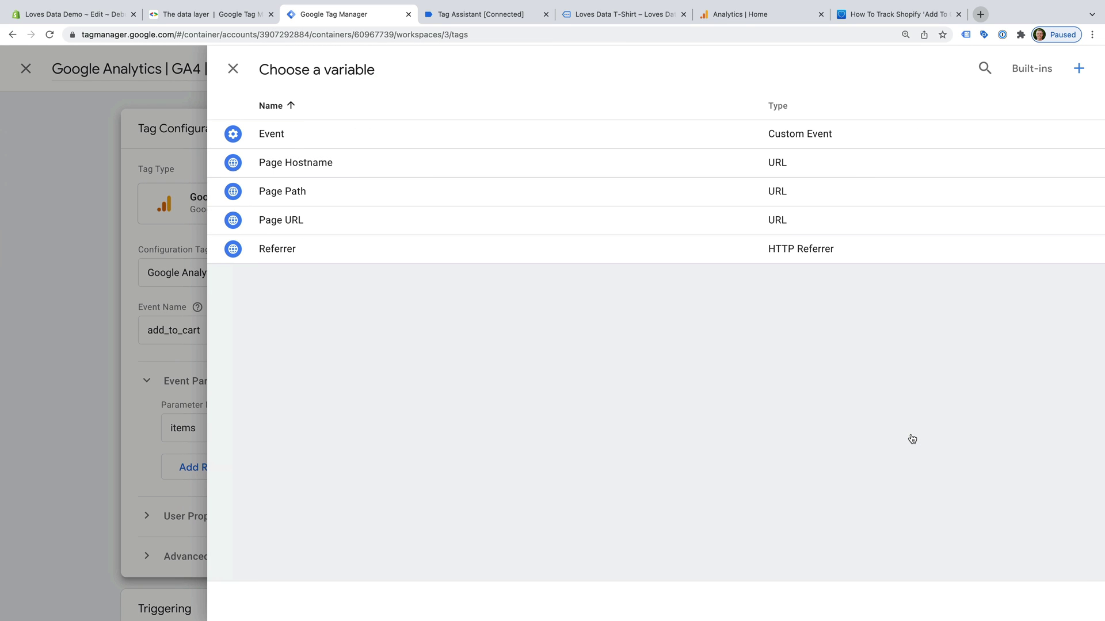
click(1079, 70)
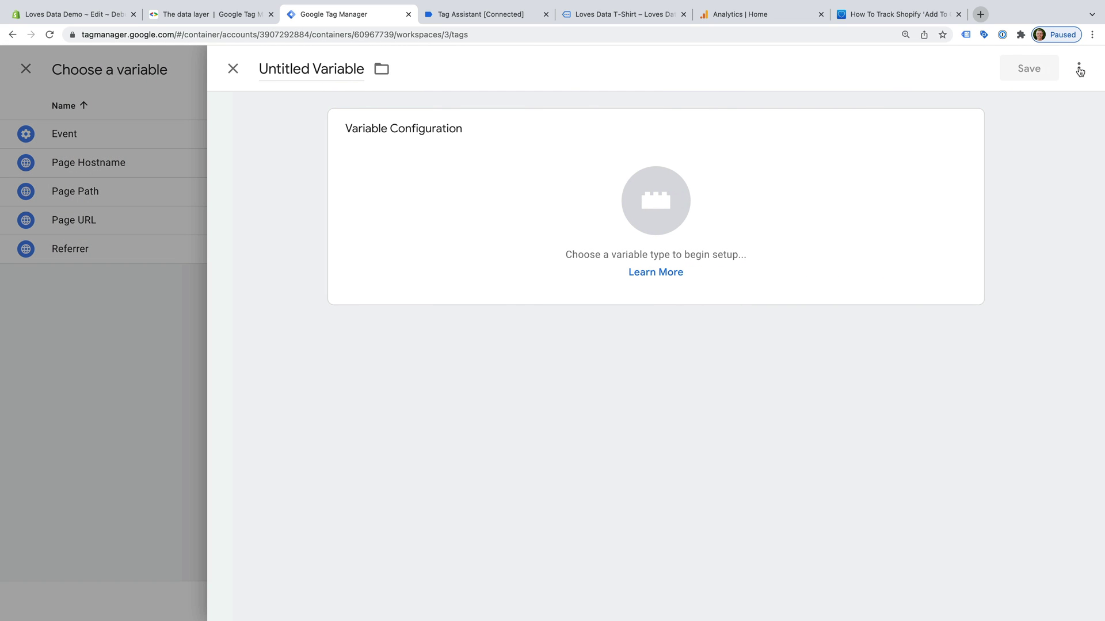
triple_click(337, 66)
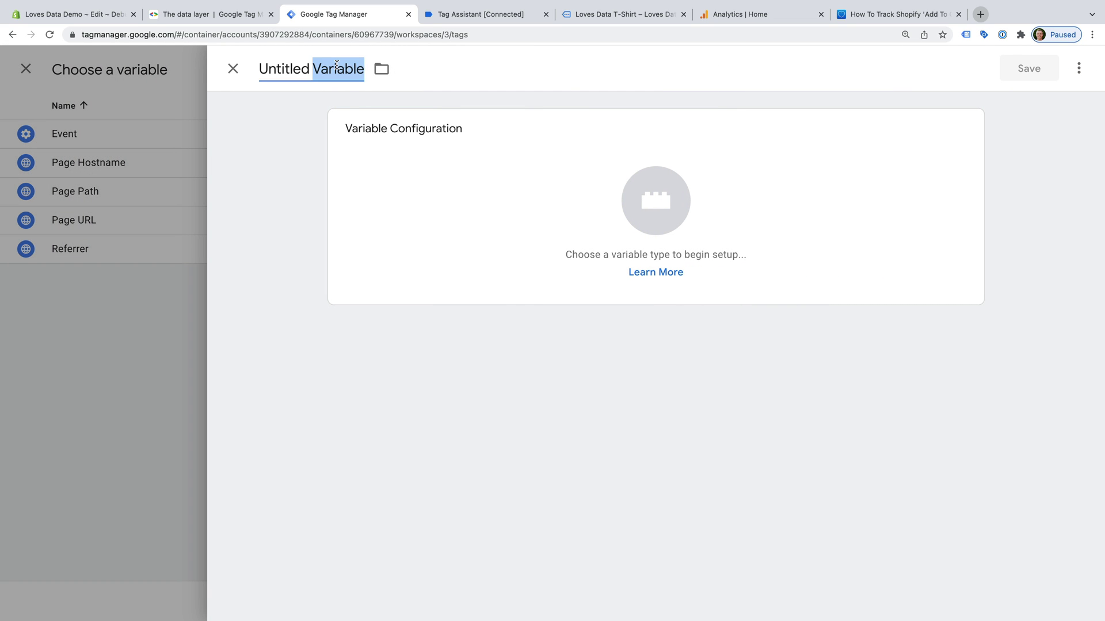
text(Shopify )
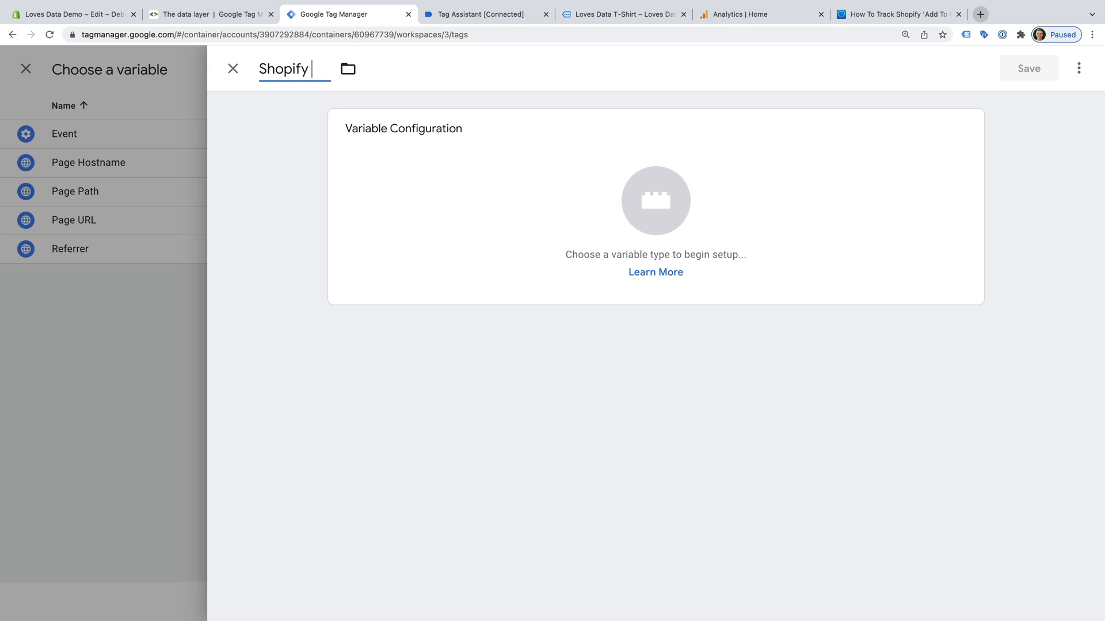
text(Add To Cart)
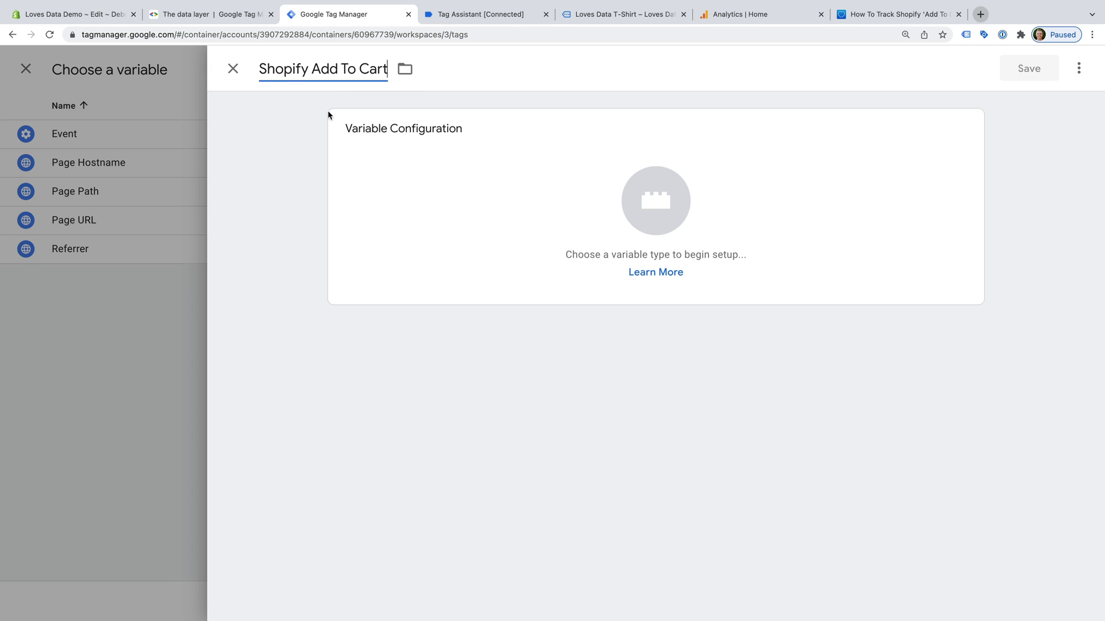
- Configure the variable as a Data Layer Variable with the data layer variable name ecommerce.items and save it
click(351, 153)
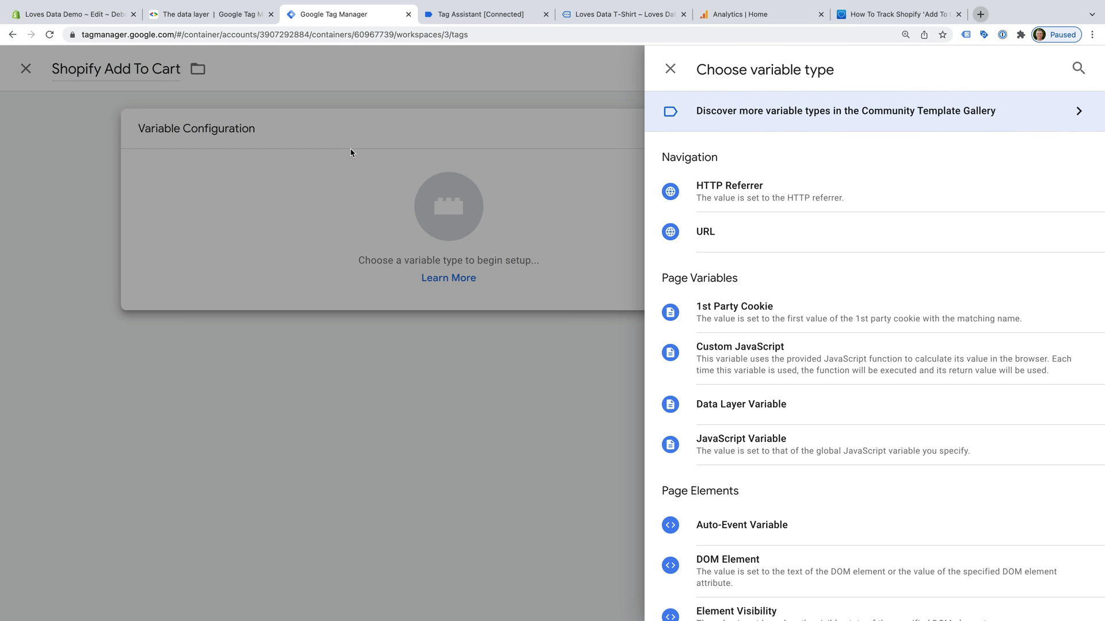
click(811, 415)
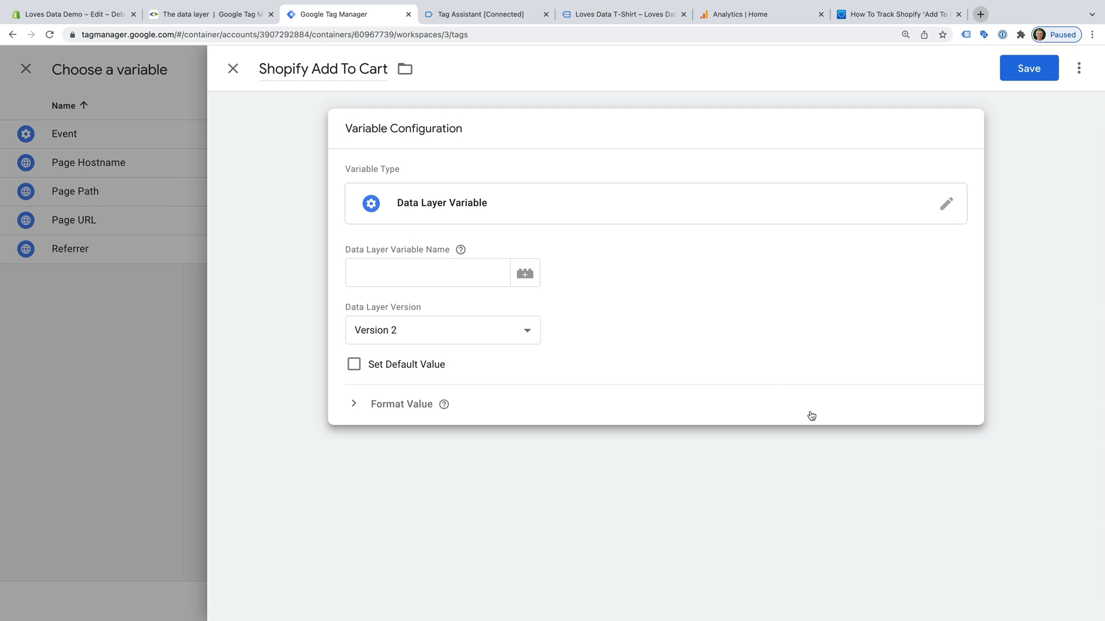
click(440, 278)
text(ecommerce)
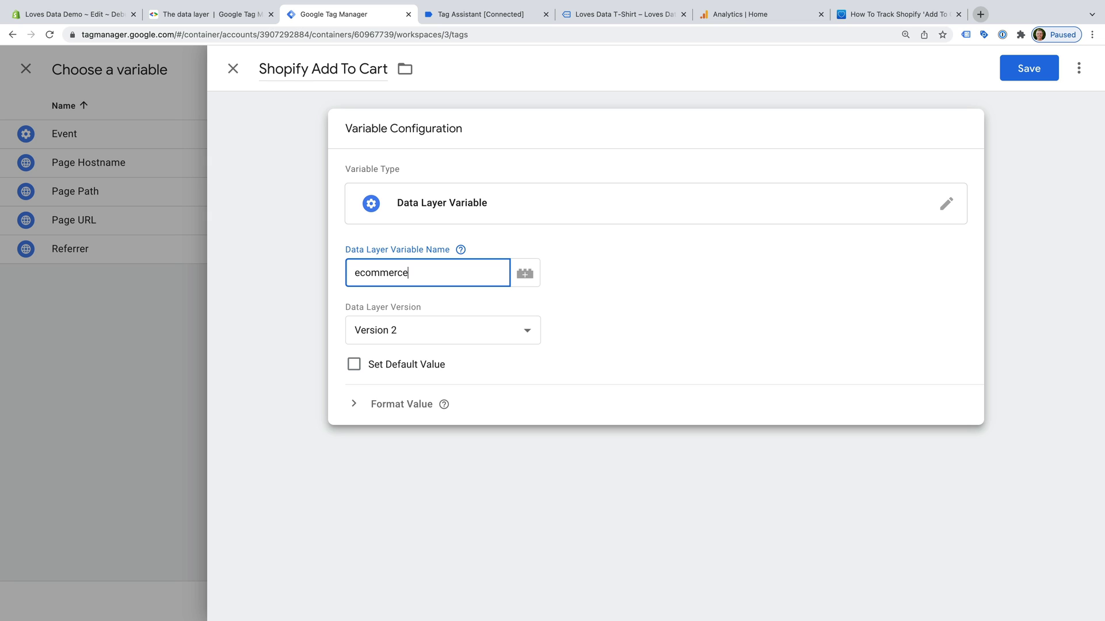
text(.items)
click(1019, 71)
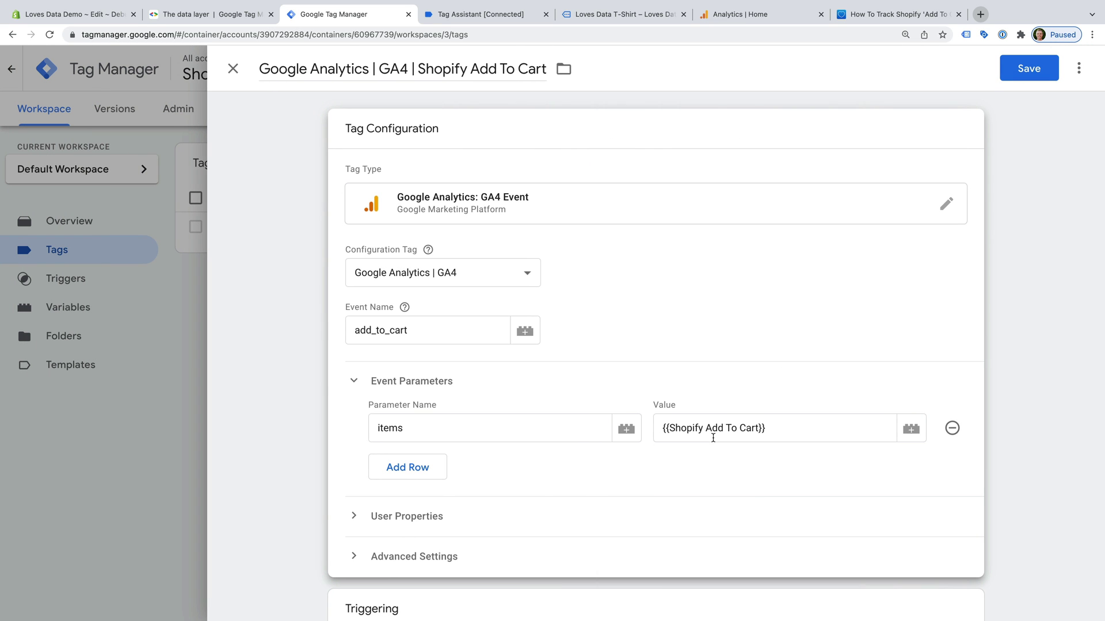
- Assign the "Shopify | Add To Cart" trigger to the GA4 event tag and save the tag
scroll(691, 464, down, 3)
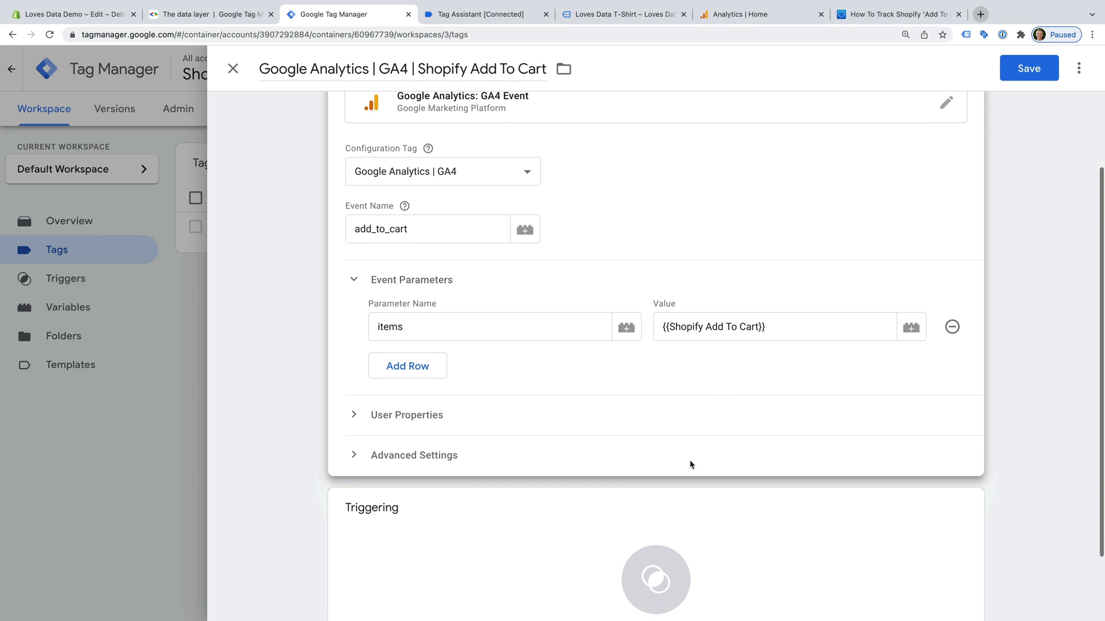
click(511, 488)
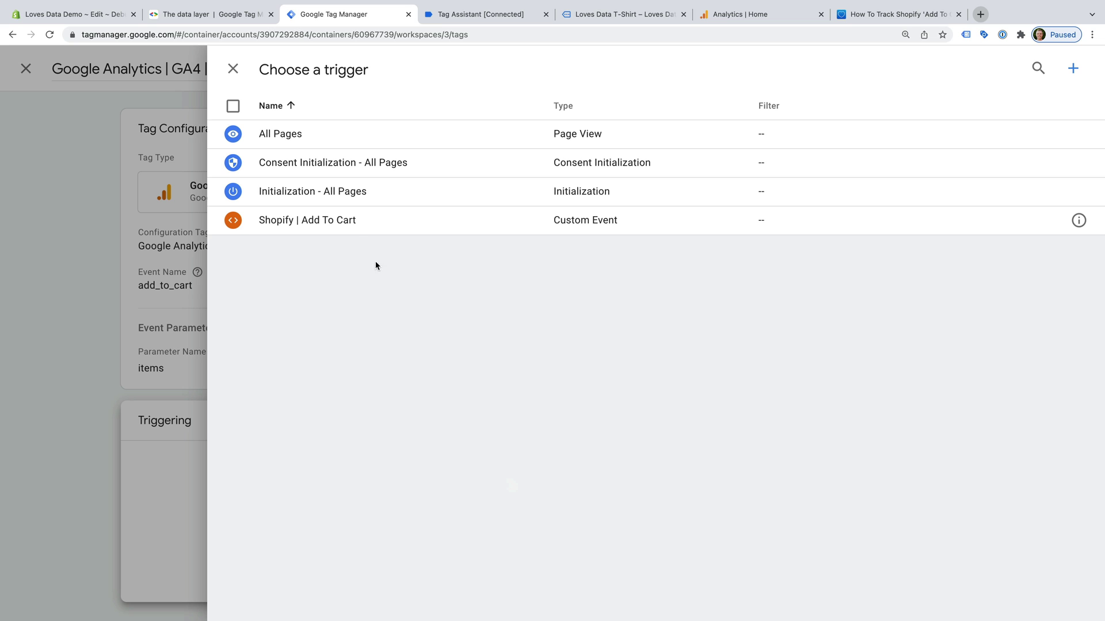
click(323, 227)
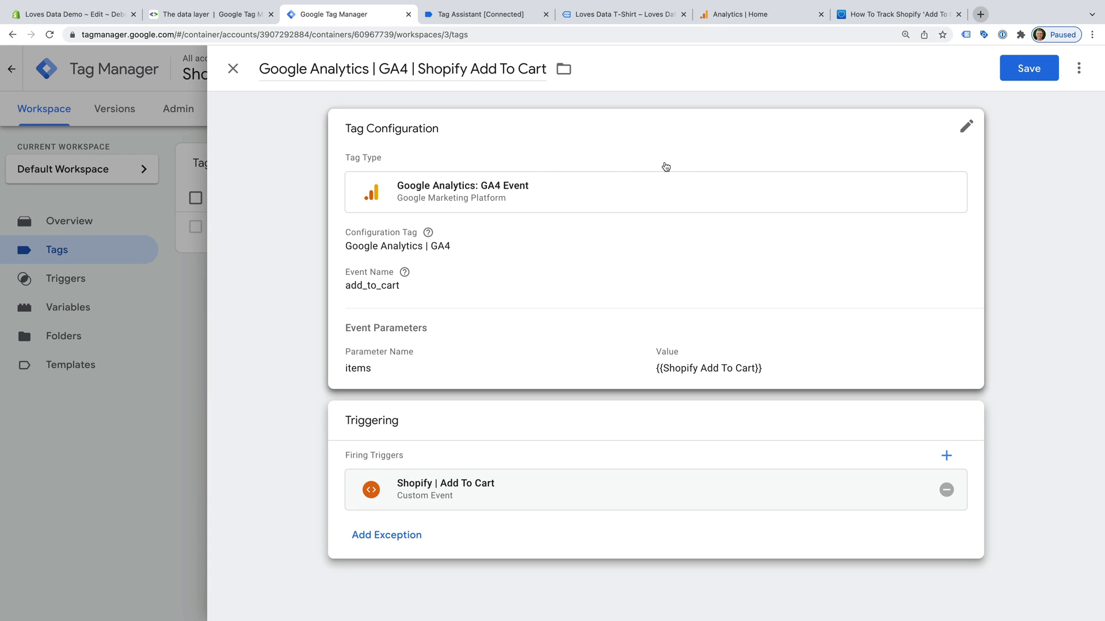
click(1018, 76)
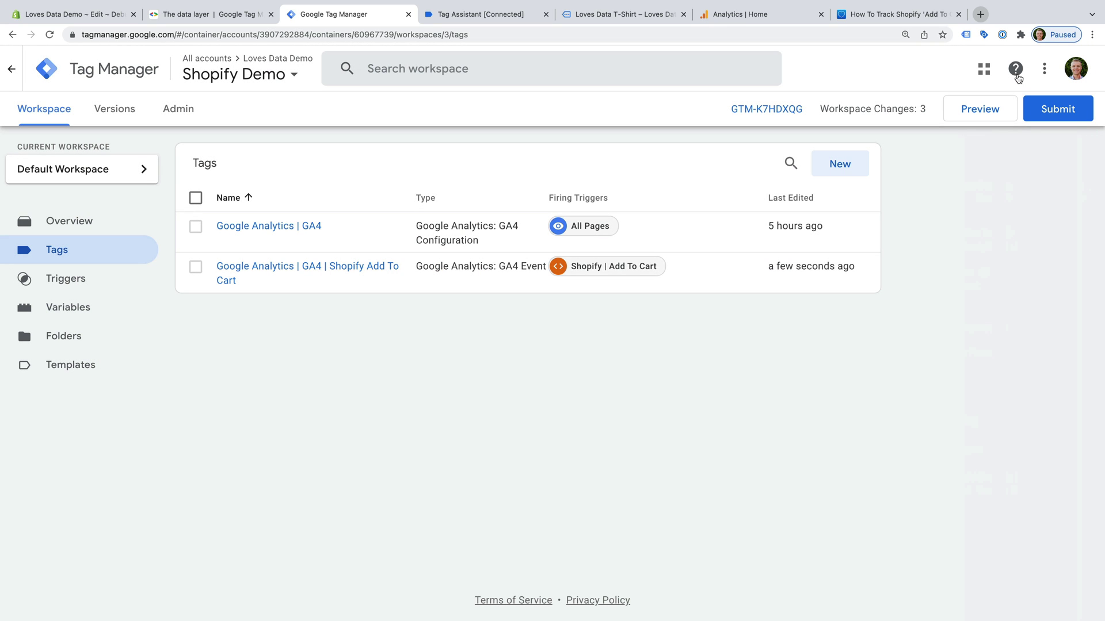
- Preview the container and add the Loves Data T-Shirt from the demo store's catalog to the cart
click(970, 111)
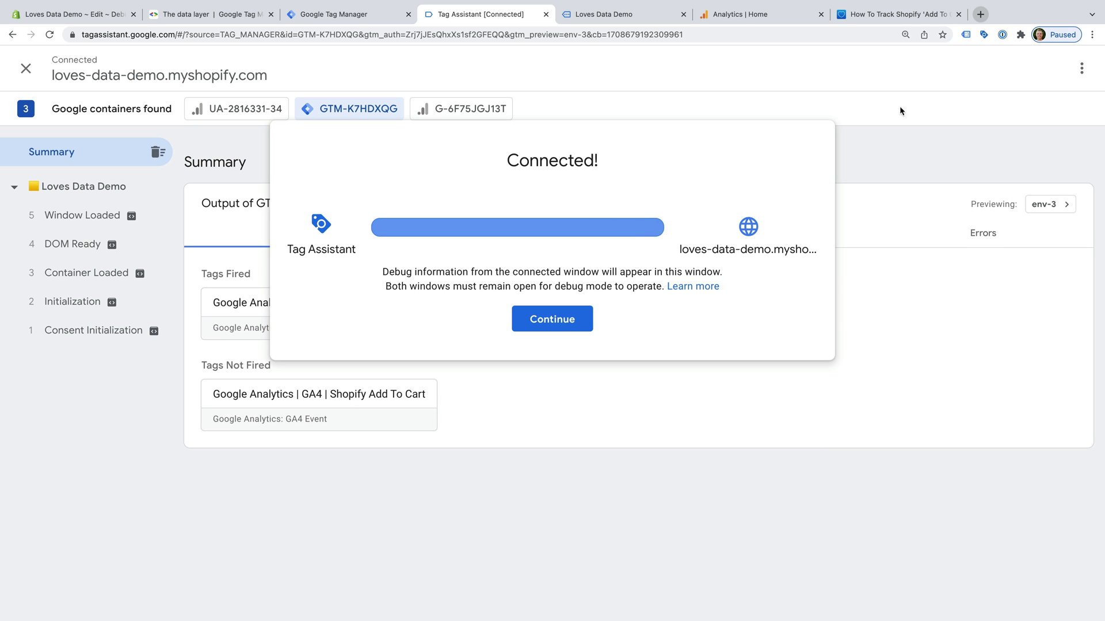
click(636, 12)
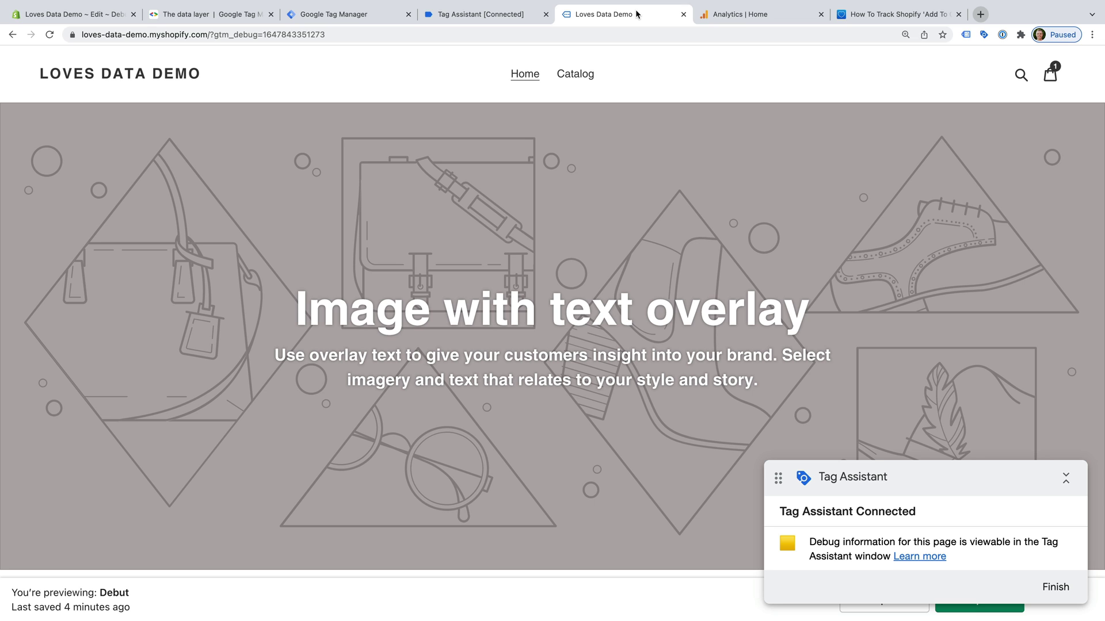
click(587, 75)
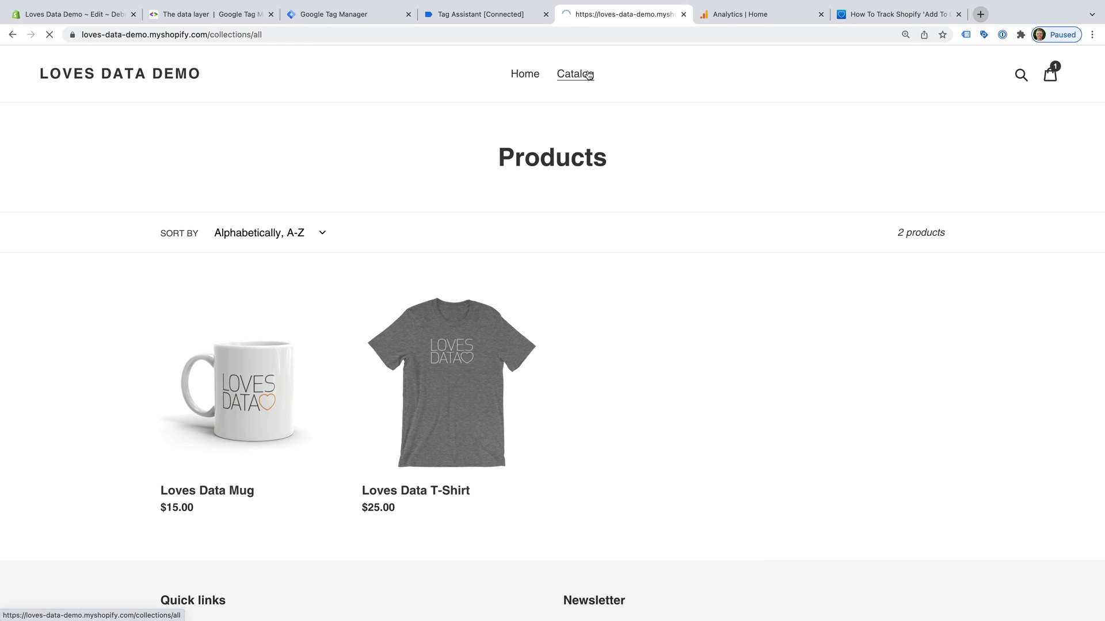
click(454, 356)
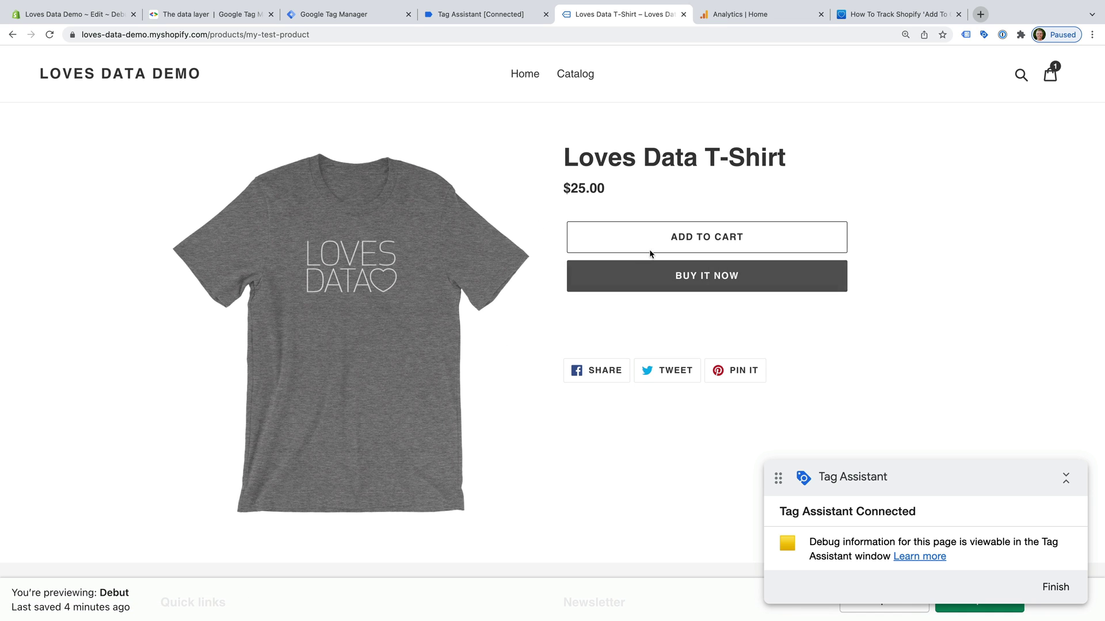
click(662, 236)
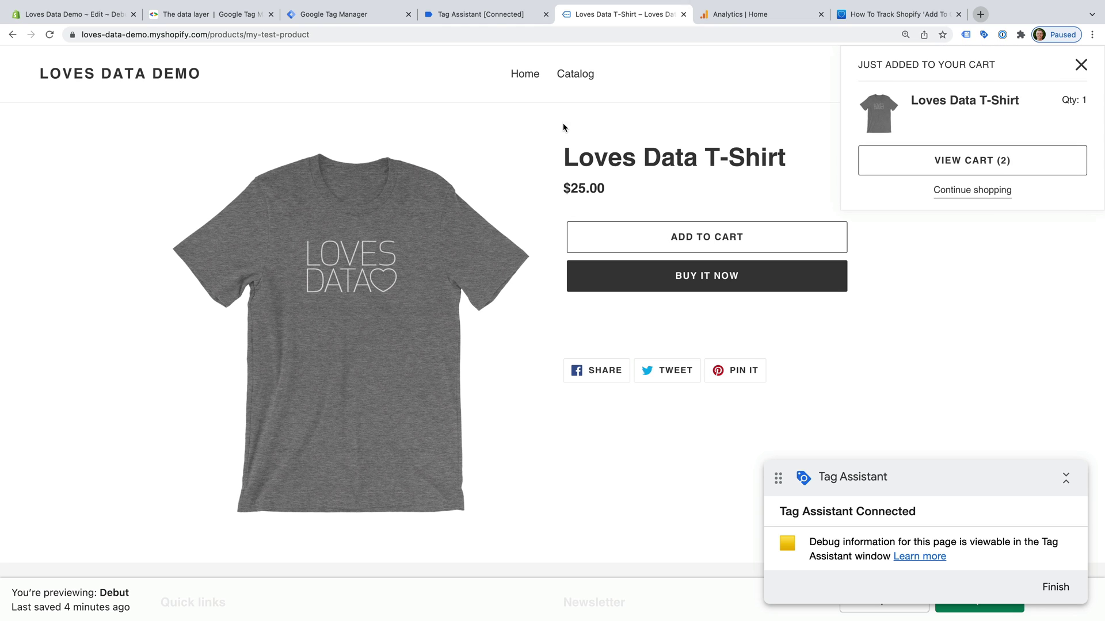
- In Tag Assistant, inspect the item parameters that the Shopify Add To Cart tag sent with the add_to_cart event
click(485, 15)
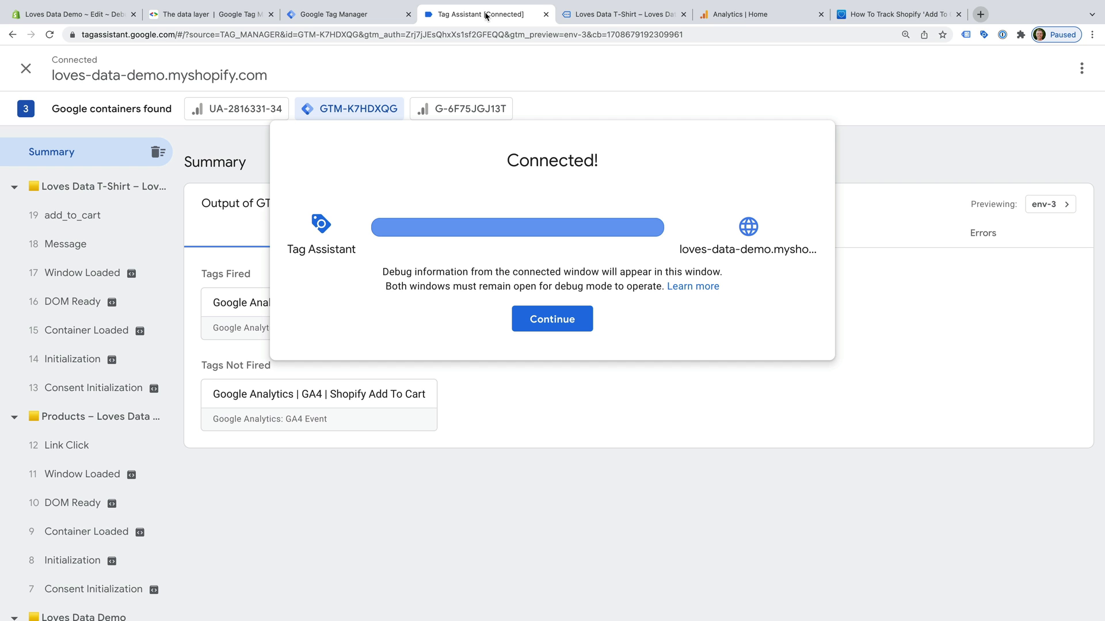
click(530, 319)
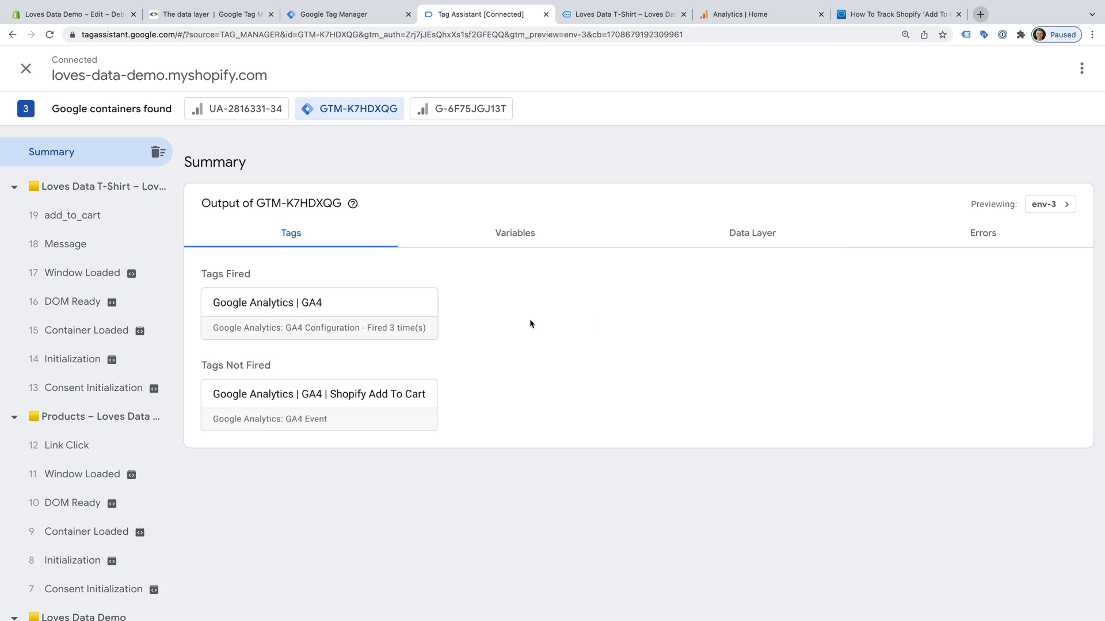
click(129, 215)
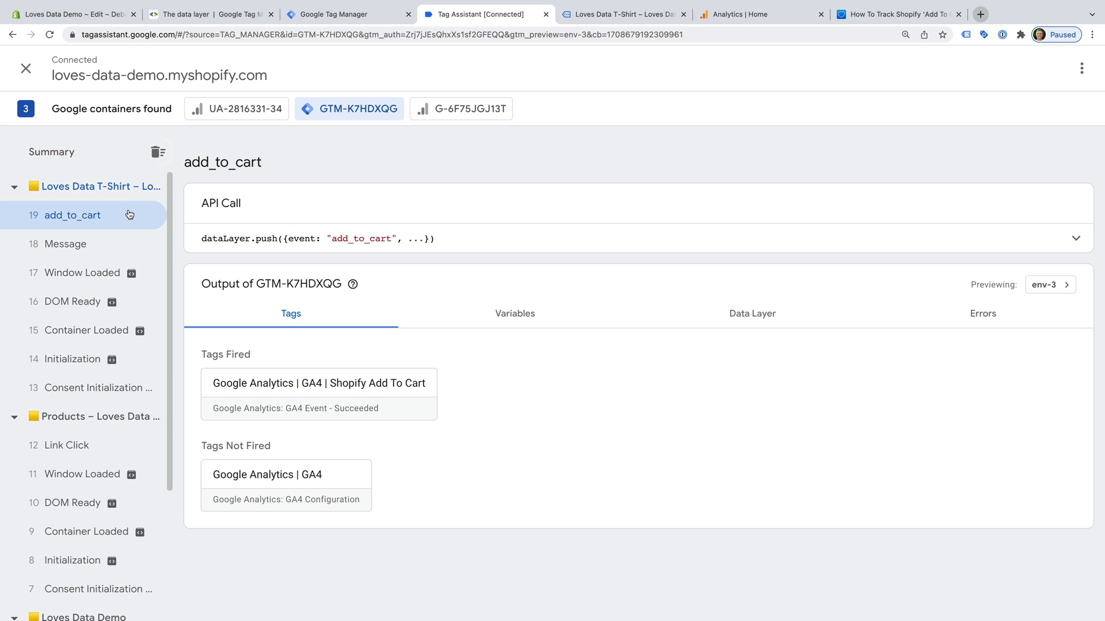
click(362, 394)
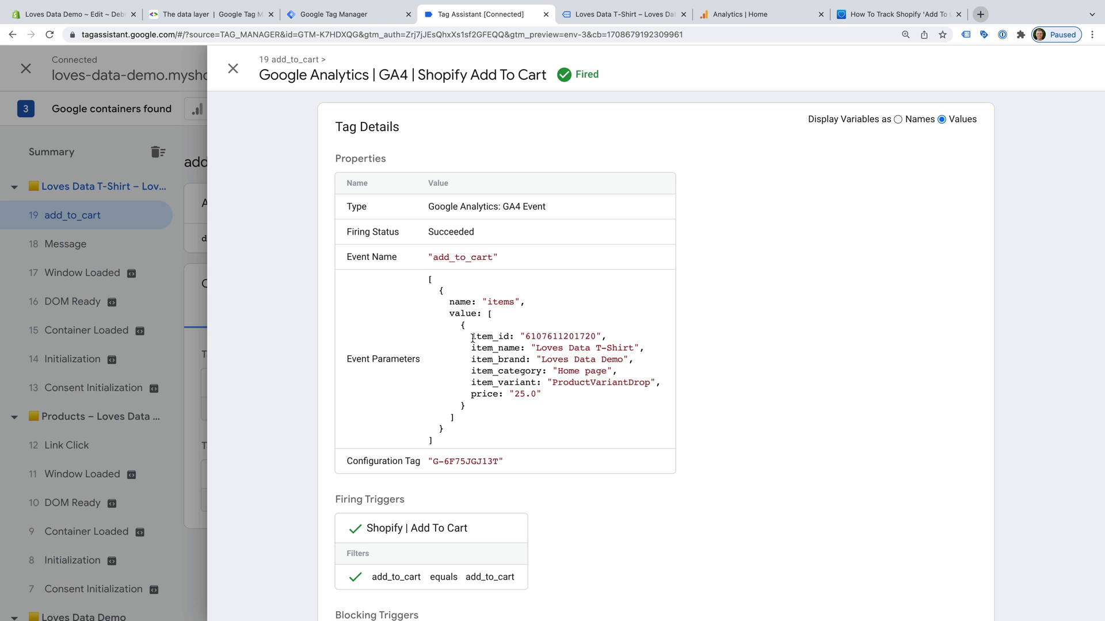
drag(473, 338, 543, 400)
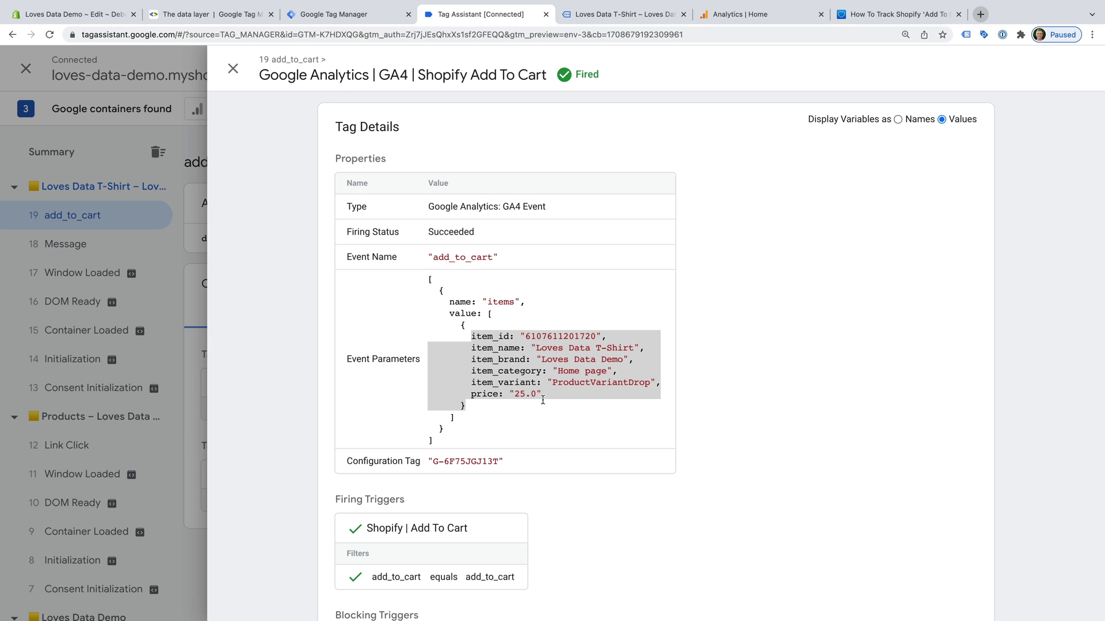
- In Google Analytics, open DebugView and examine the item details of the add_to_cart event
click(748, 15)
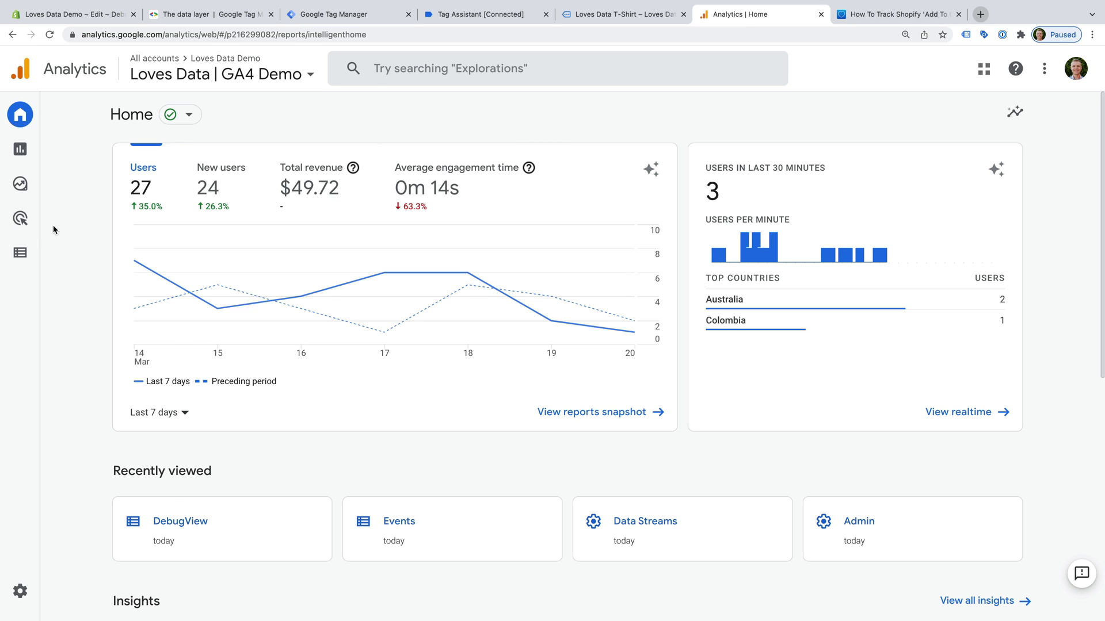
click(15, 257)
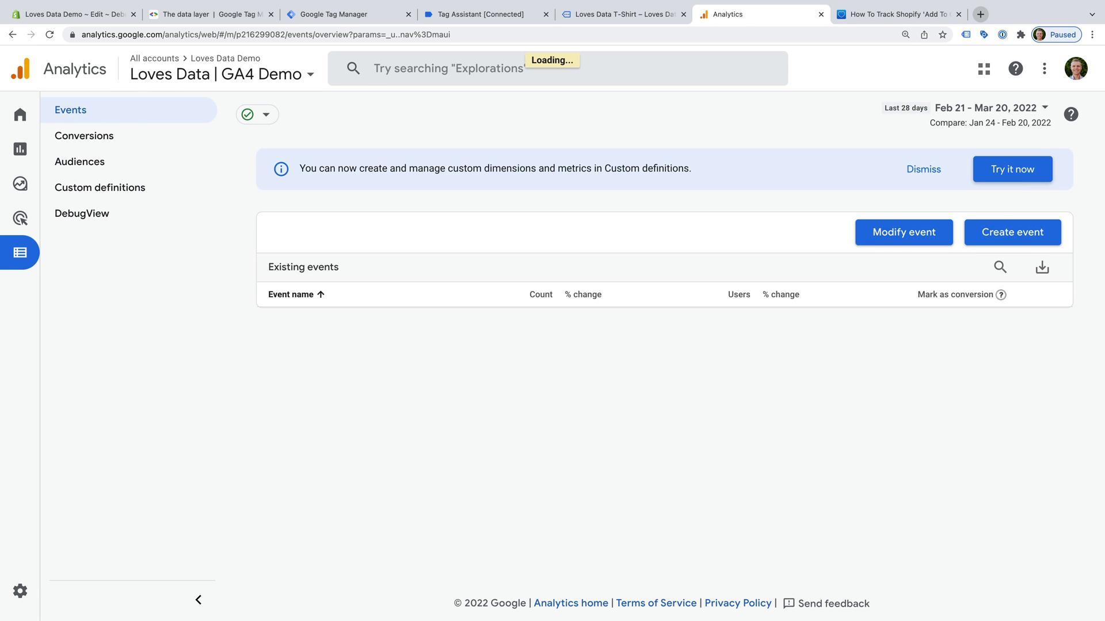
click(111, 224)
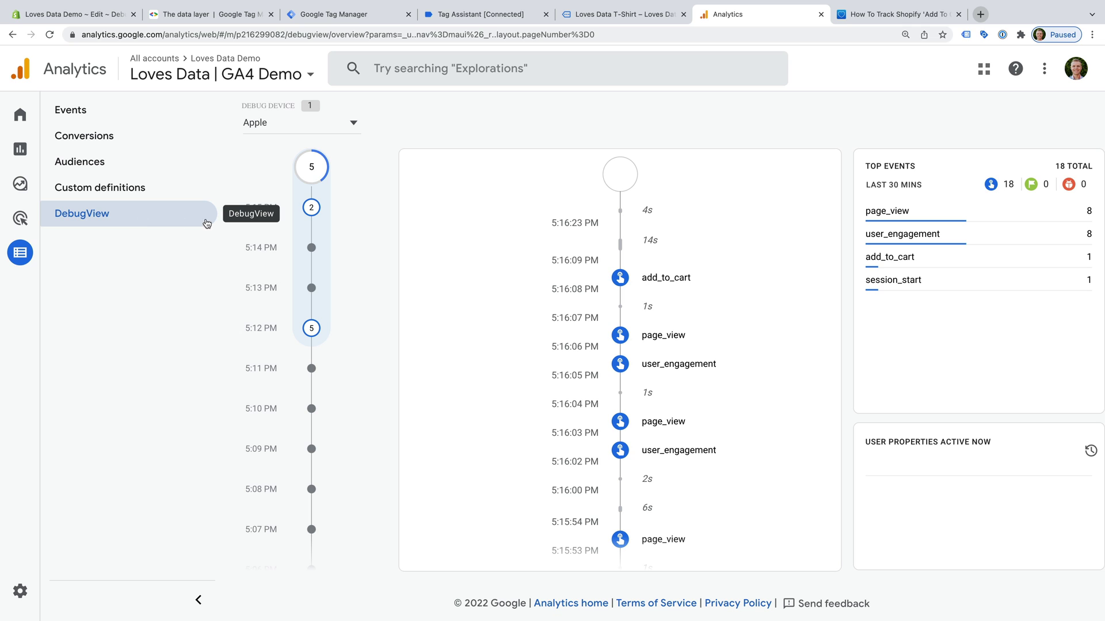
click(682, 282)
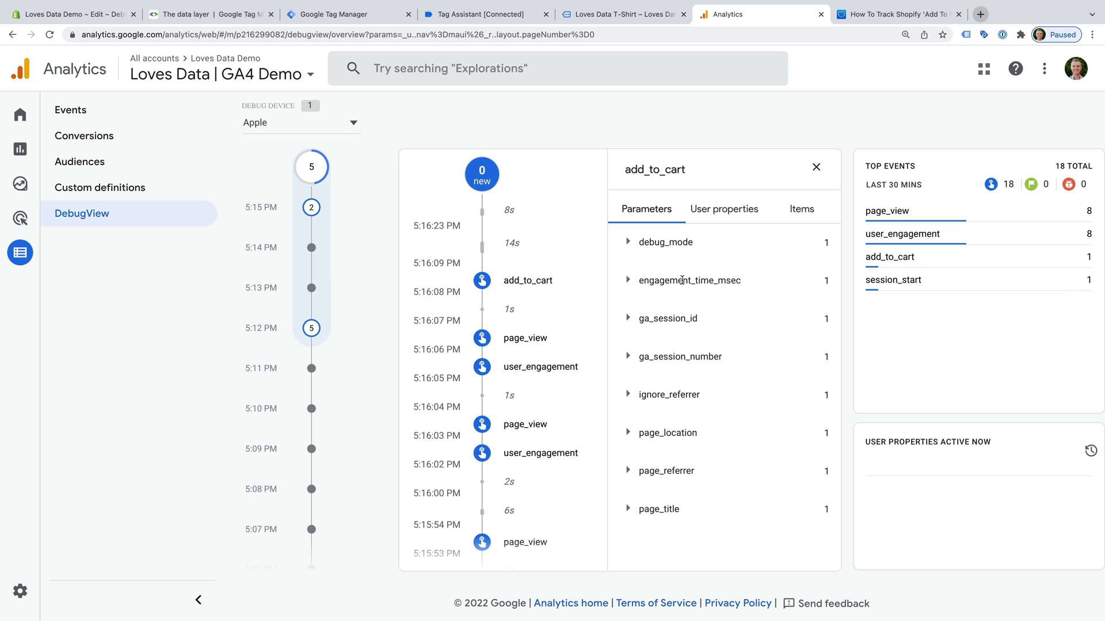
click(801, 212)
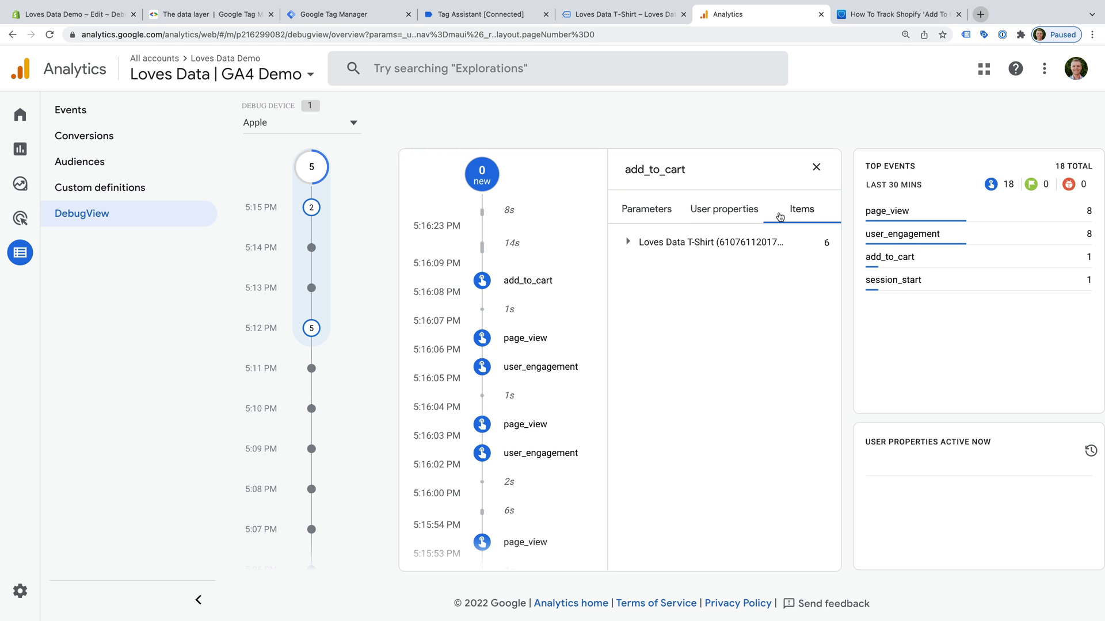
click(692, 244)
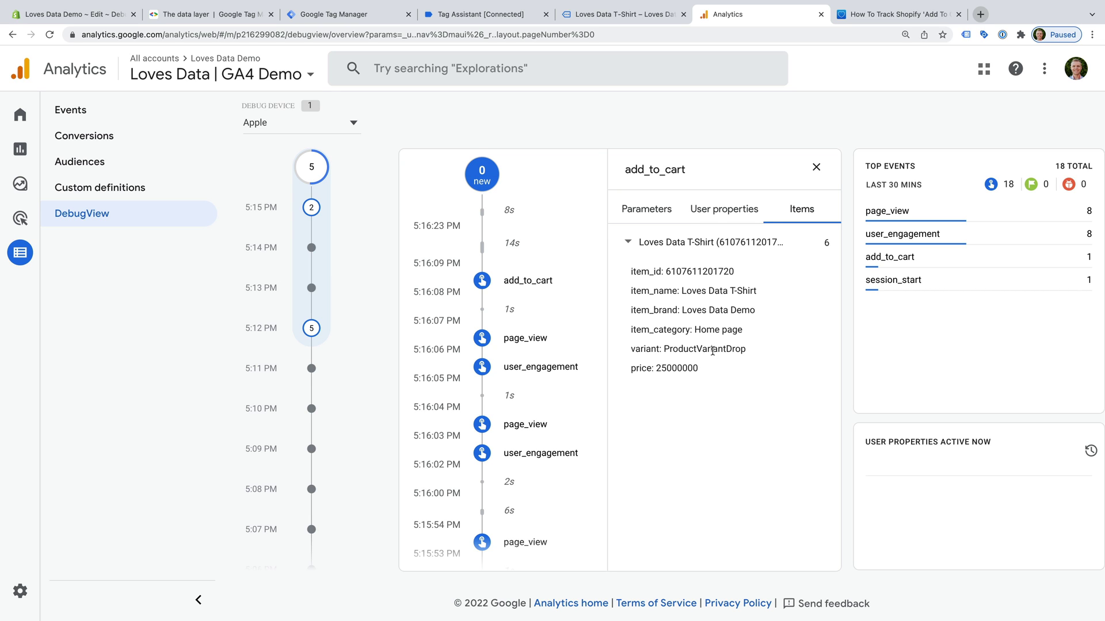
- Switch back to Google Tag Manager and publish the workspace changes with the version name "Added GA4 Add To Cart Tracking"
click(344, 15)
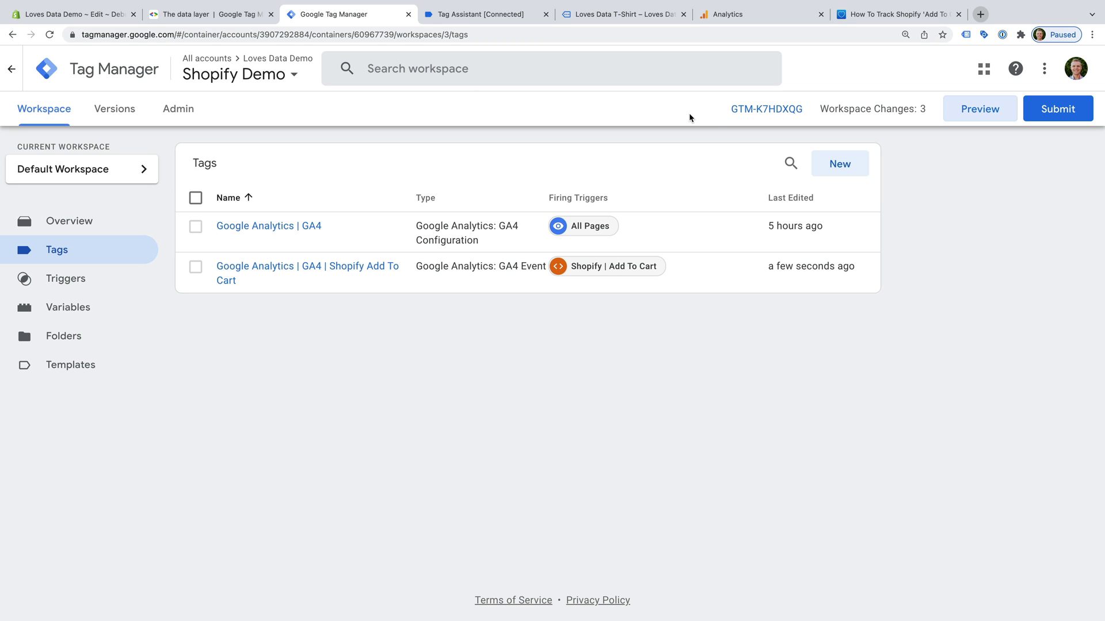
click(1048, 117)
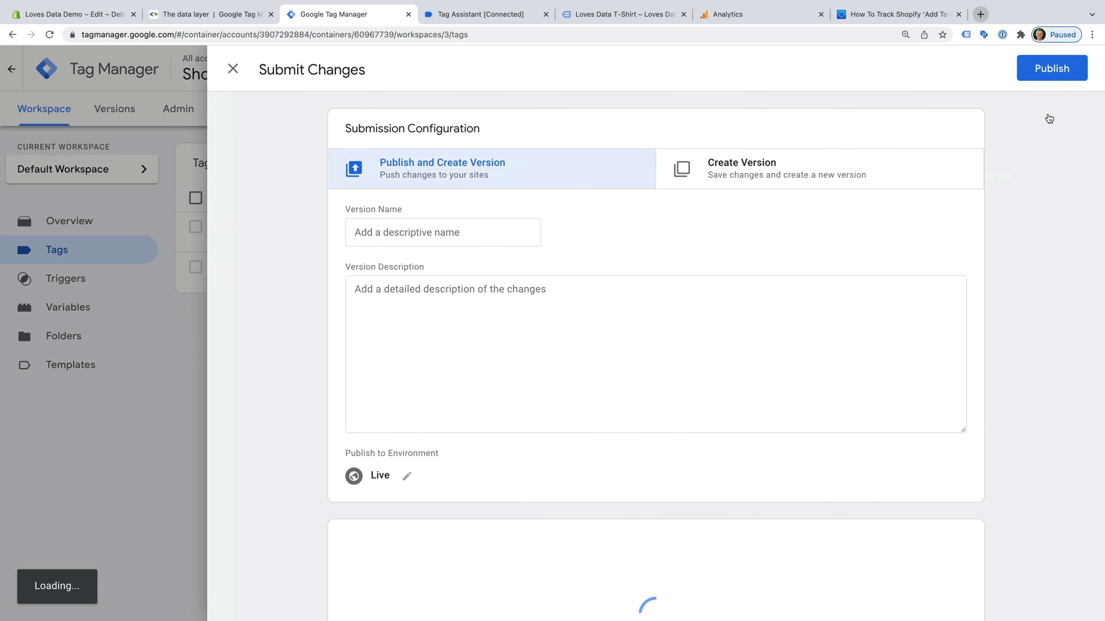
click(462, 228)
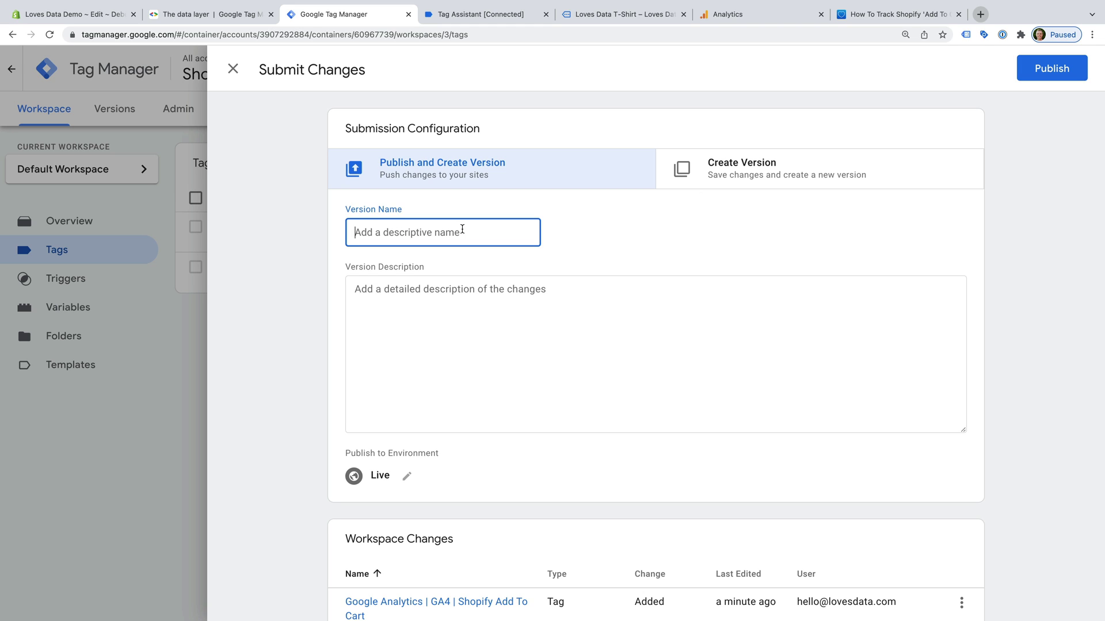
text(Added )
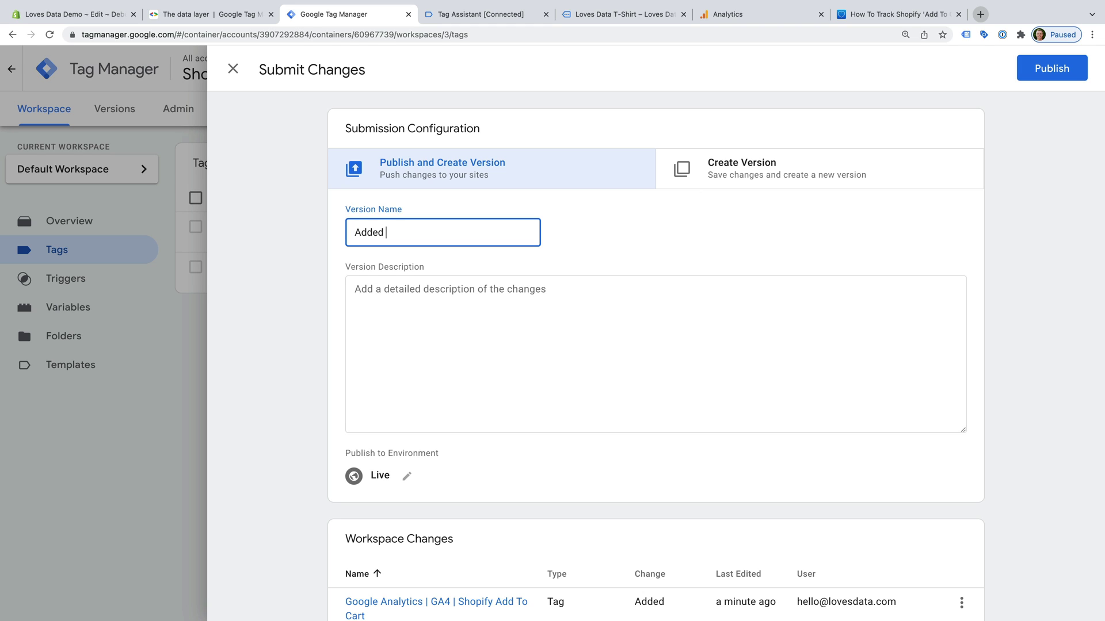
text(GA4 Add To Cart Tracking)
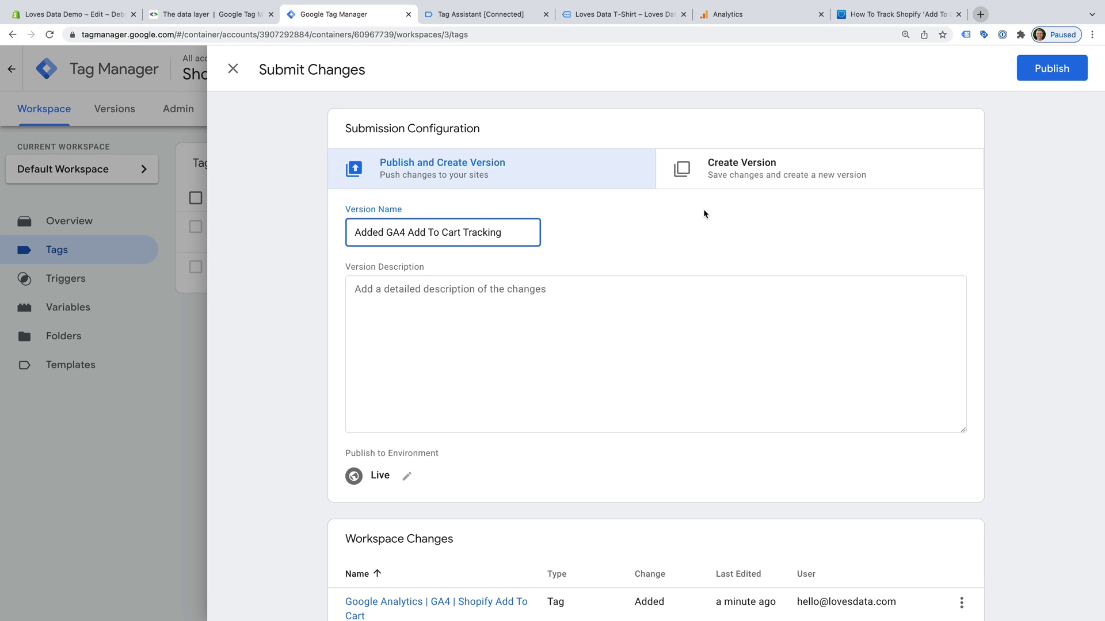
click(1035, 75)
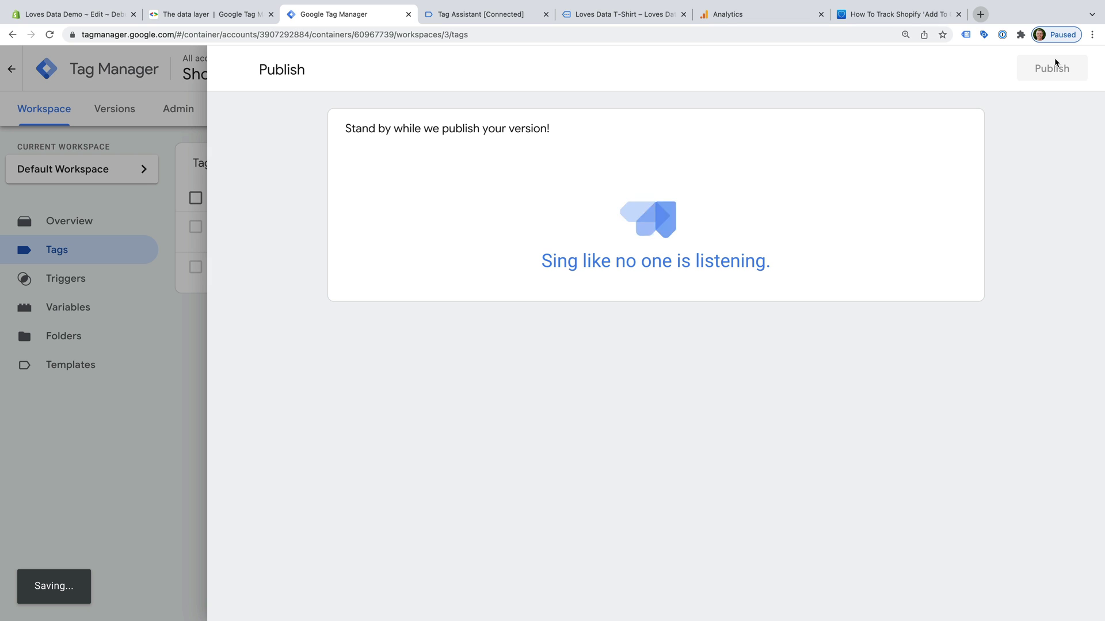